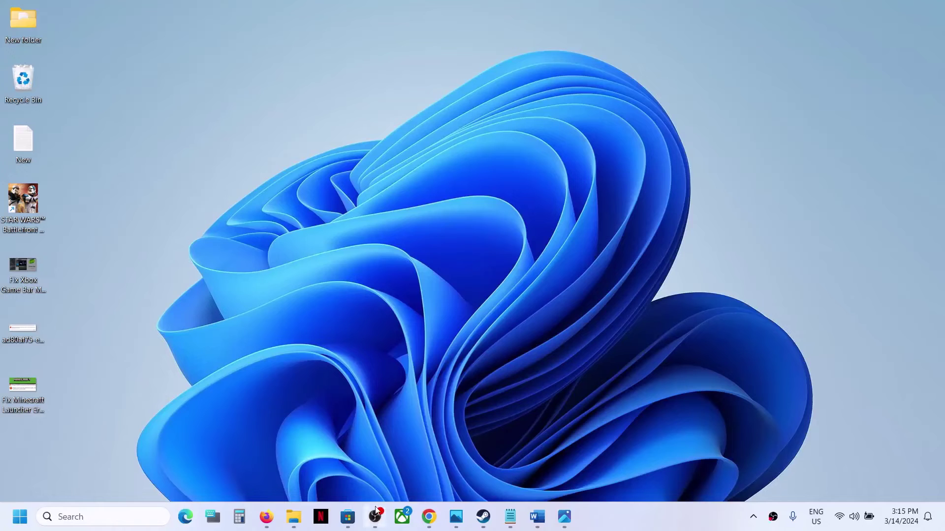
Search Start for 'minecraft', highlight 0x800704C7 in the Word title, and open the error screenshot.
click(128, 517)
text(minecraft)
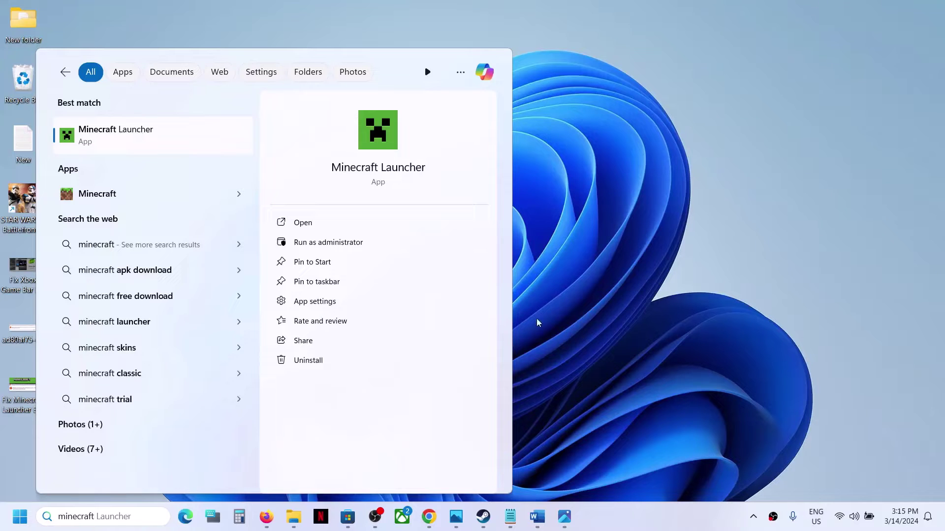
mouse_move(537, 517)
click(546, 454)
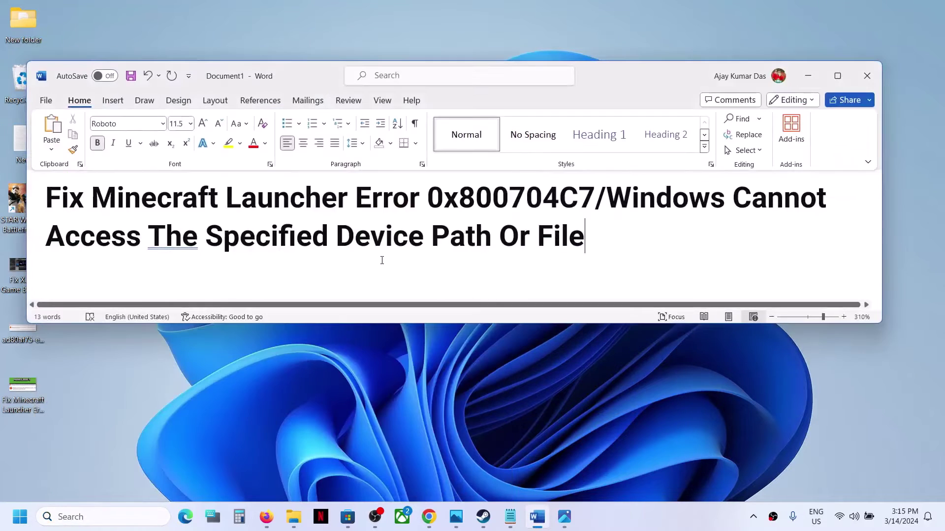
drag(428, 199, 589, 198)
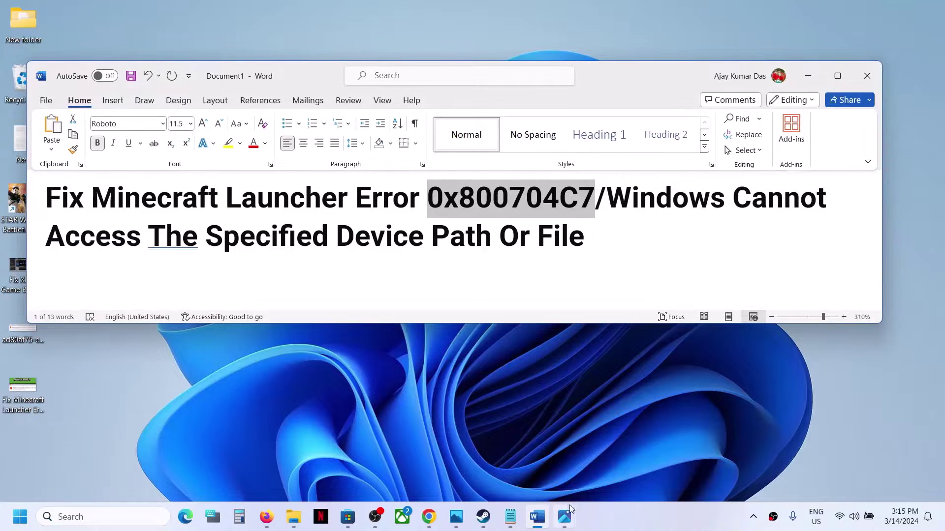
click(565, 521)
click(611, 485)
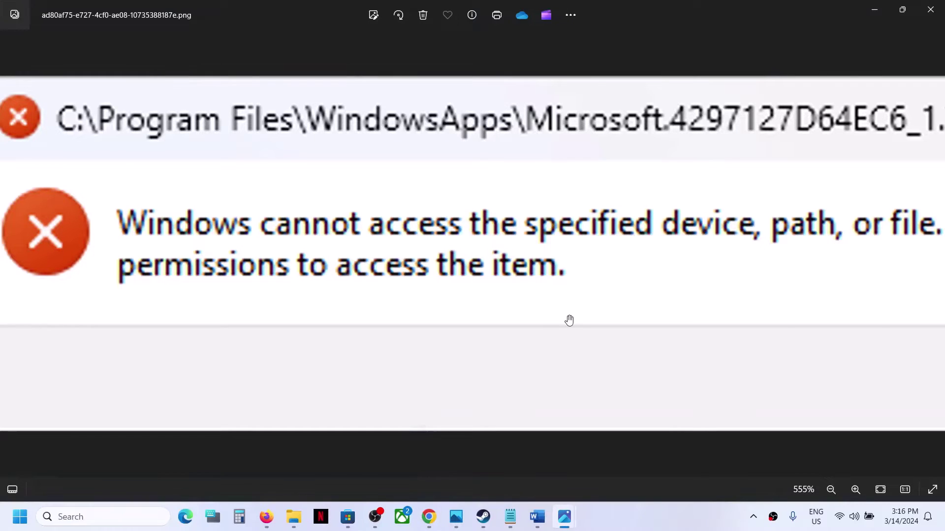
Minimise the error screenshot, bring back the fix-steps document, and open Task Manager.
click(674, 516)
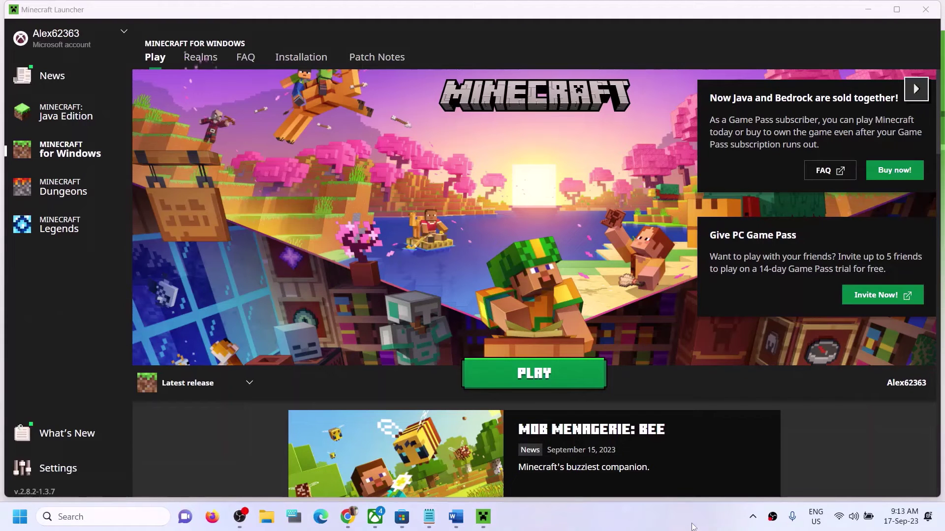
click(461, 524)
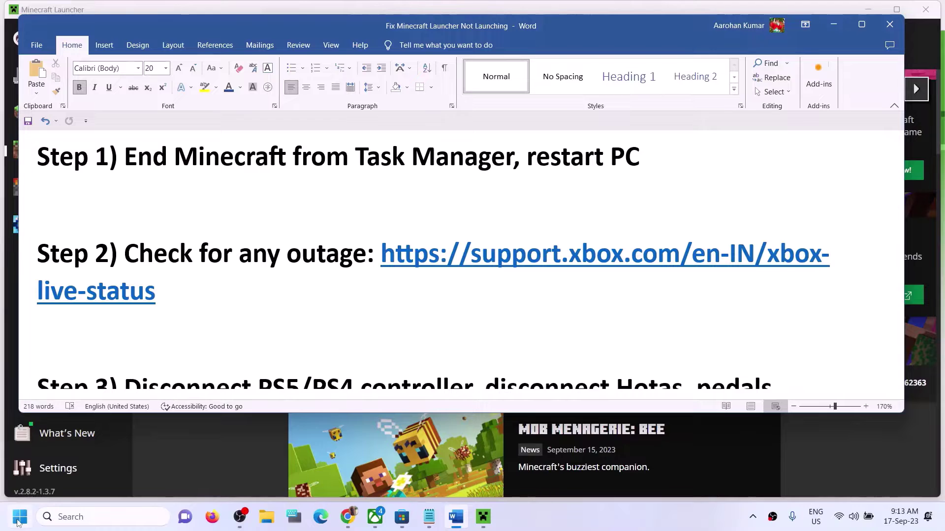
right_click(13, 525)
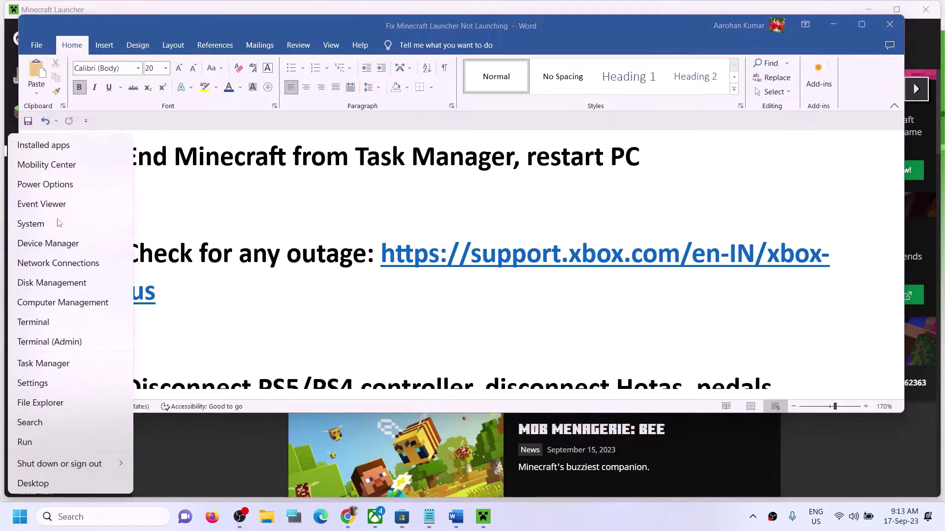
click(101, 364)
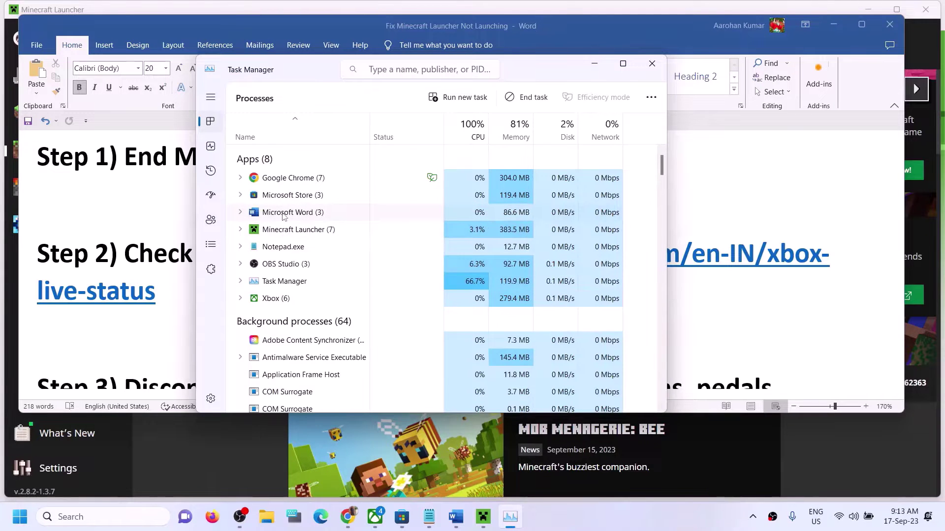
End the Minecraft Launcher process from Task Manager's Processes list.
right_click(289, 234)
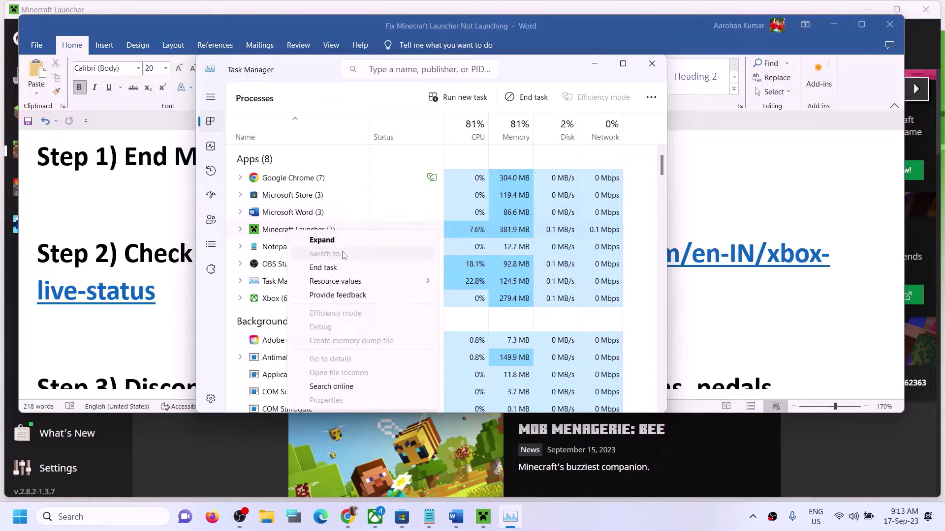
click(273, 235)
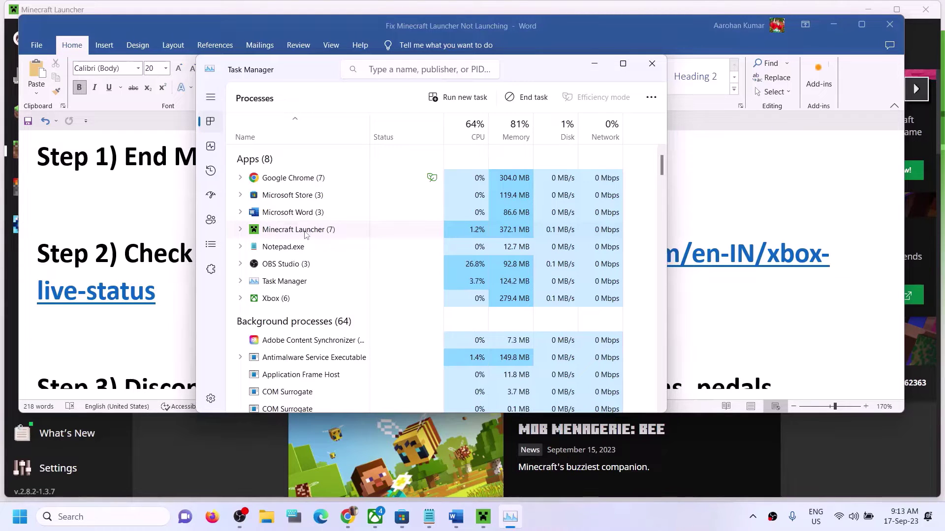
scroll(355, 246, down, 3)
scroll(362, 305, up, 2)
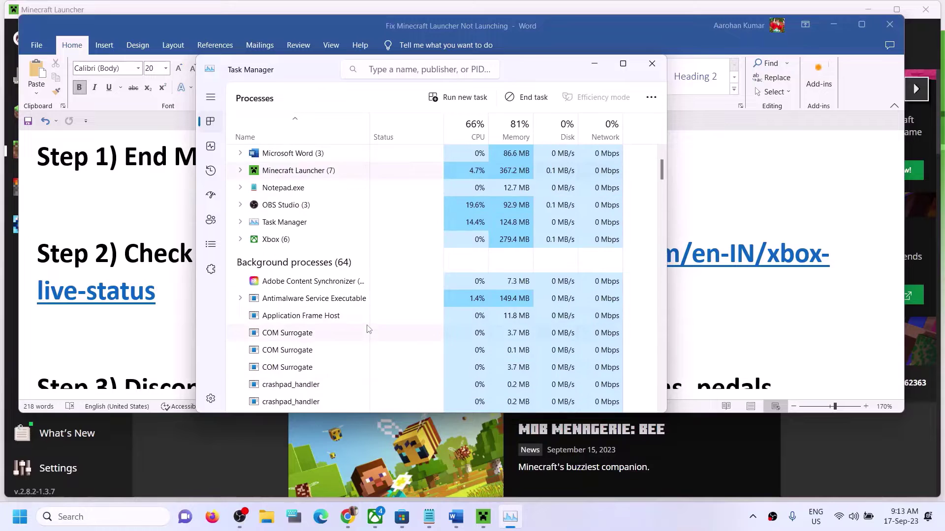
scroll(369, 328, up, 1)
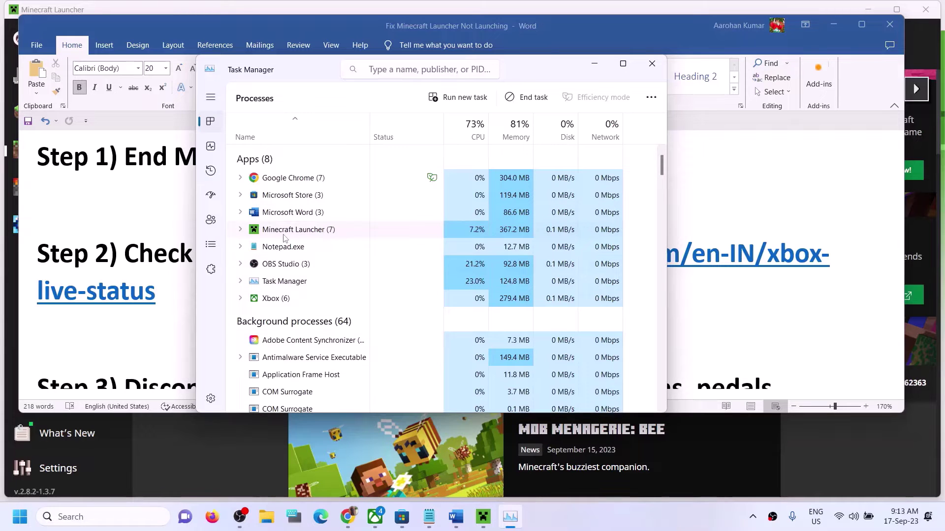
right_click(319, 236)
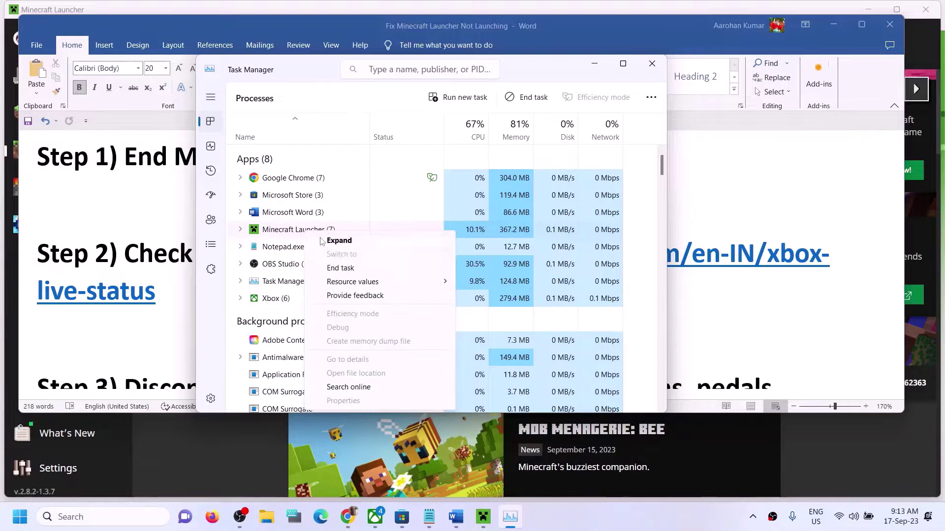
click(345, 268)
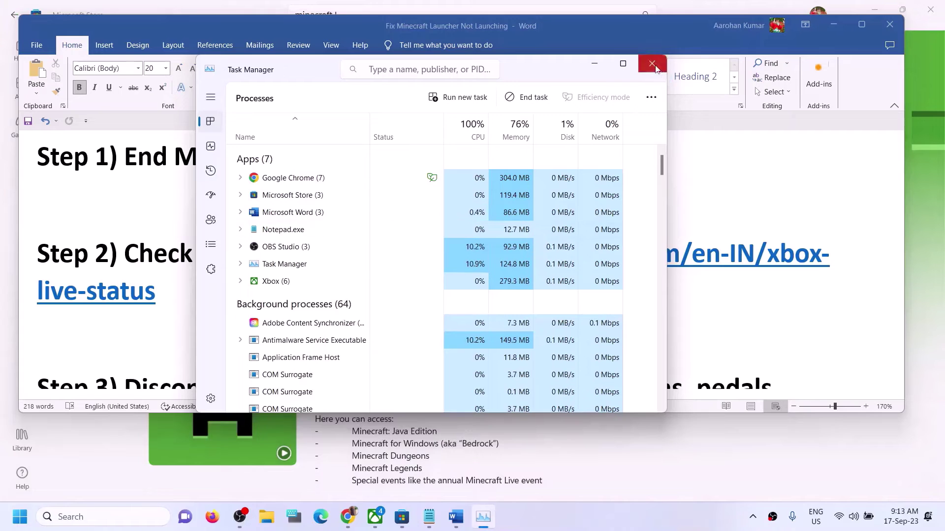
Close Task Manager and copy the Step 2 Xbox live status link in Word.
click(652, 64)
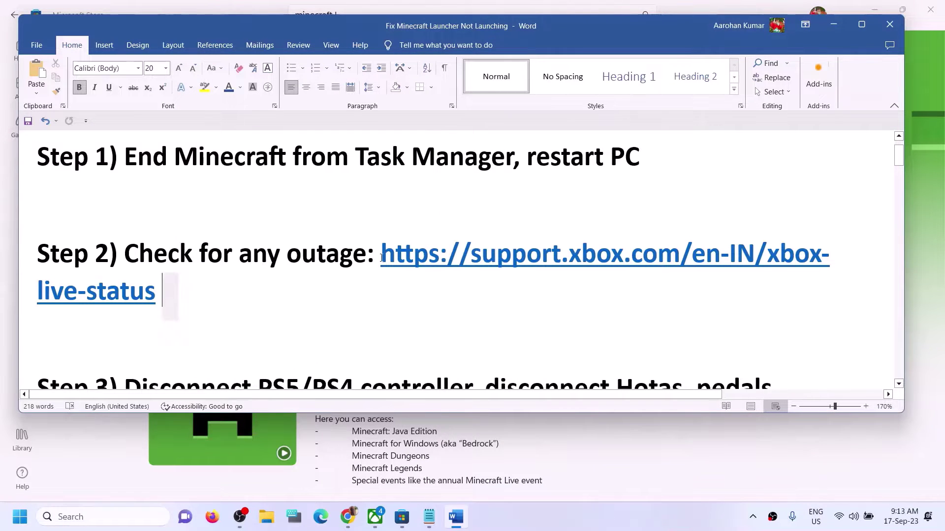
drag(162, 291, 381, 253)
right_click(405, 257)
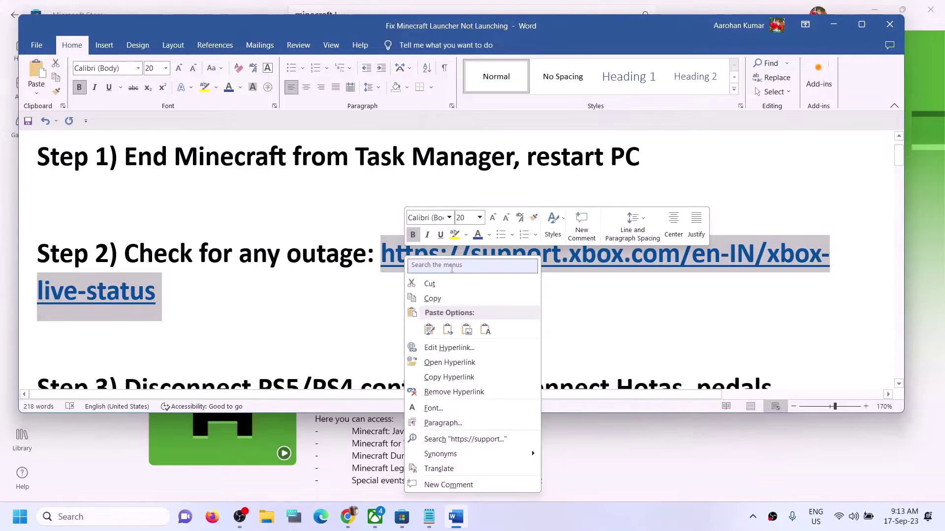
click(452, 299)
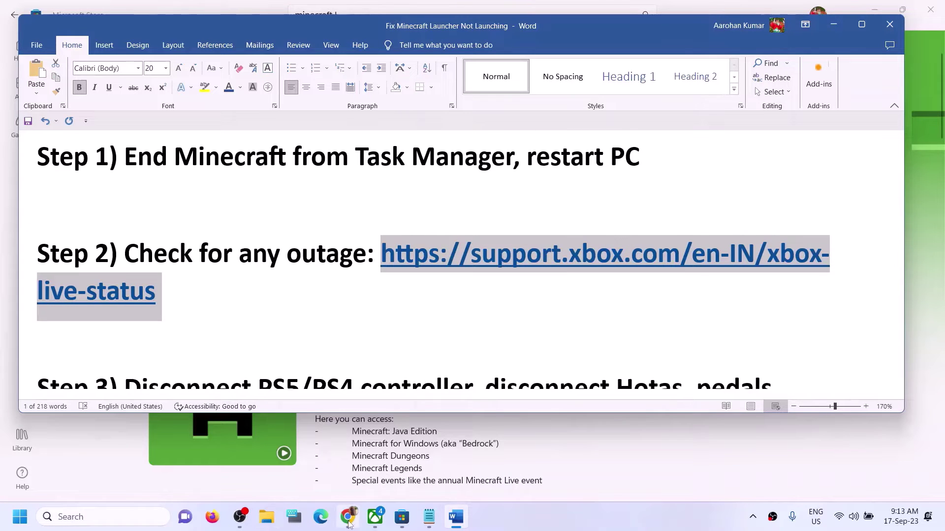
mouse_move(349, 524)
Review the Xbox Status page, confirming 'All services up and running' and the status key.
click(350, 525)
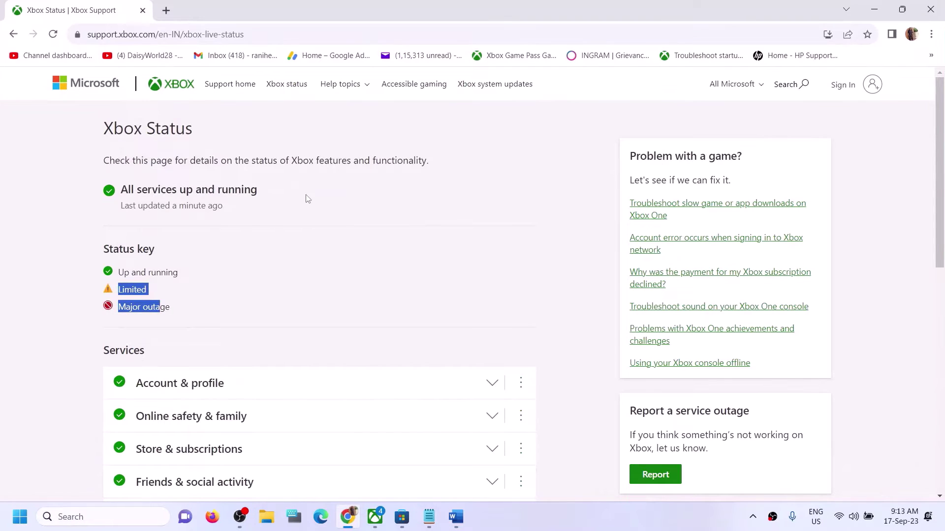
click(262, 198)
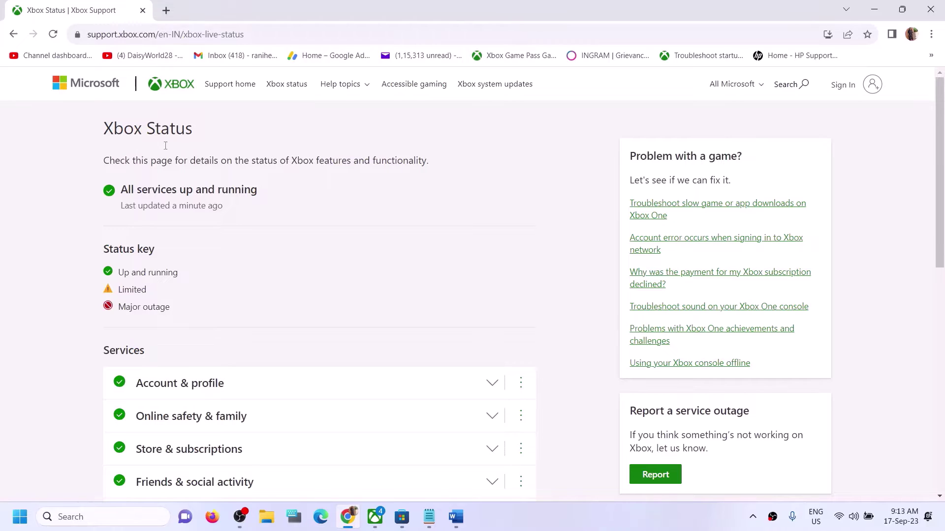
drag(114, 129, 192, 129)
drag(121, 189, 269, 197)
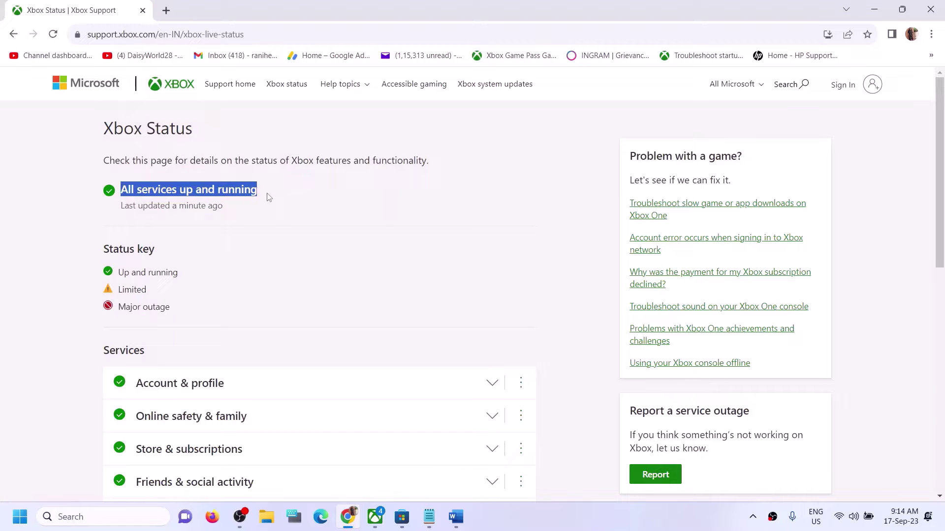
scroll(241, 261, down, 1)
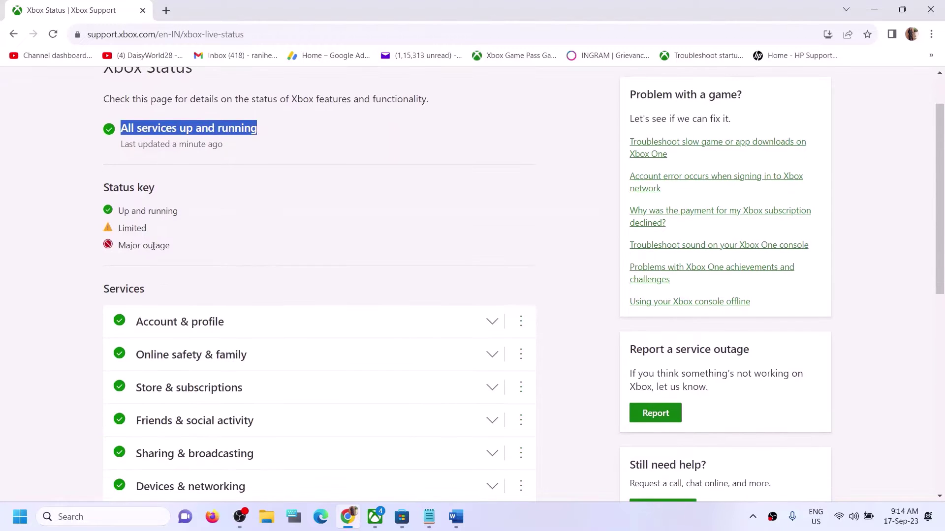
drag(119, 230, 176, 248)
scroll(215, 277, down, 4)
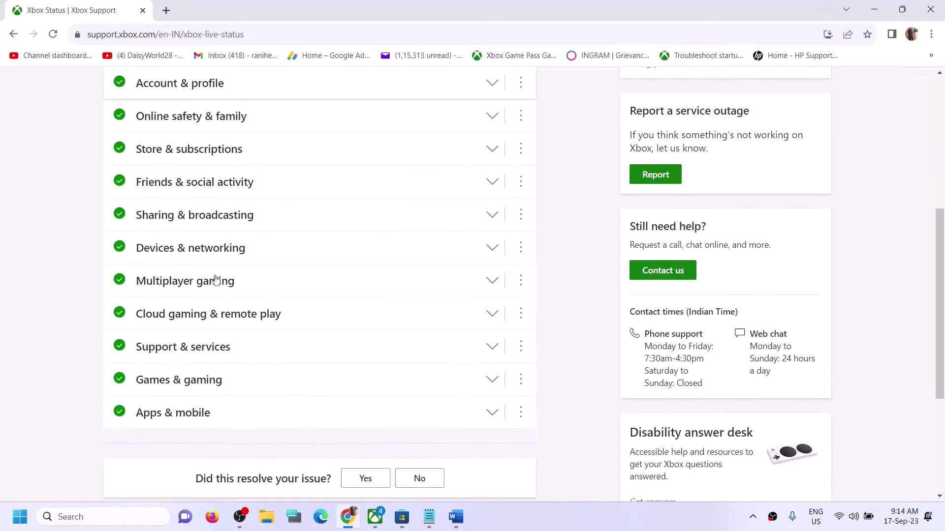
scroll(127, 148, up, 1)
scroll(124, 436, up, 1)
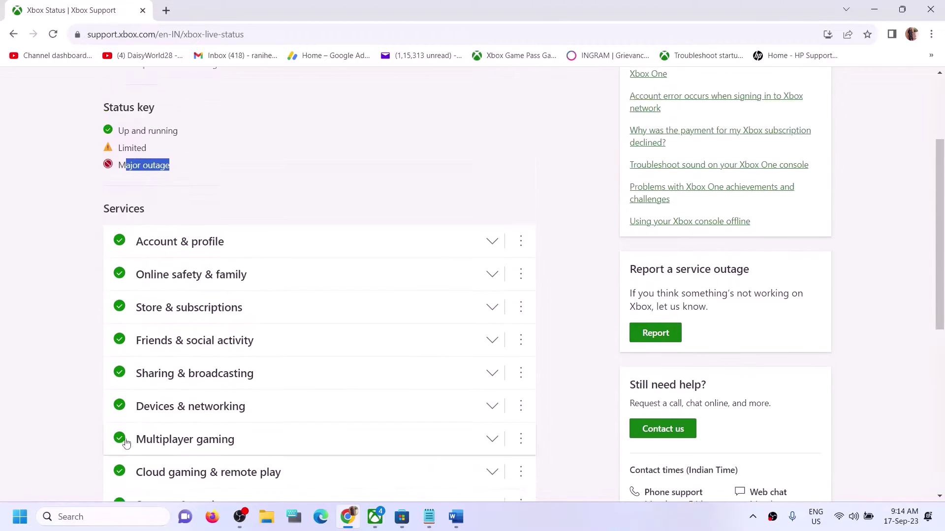
scroll(127, 443, up, 1)
drag(165, 183, 121, 167)
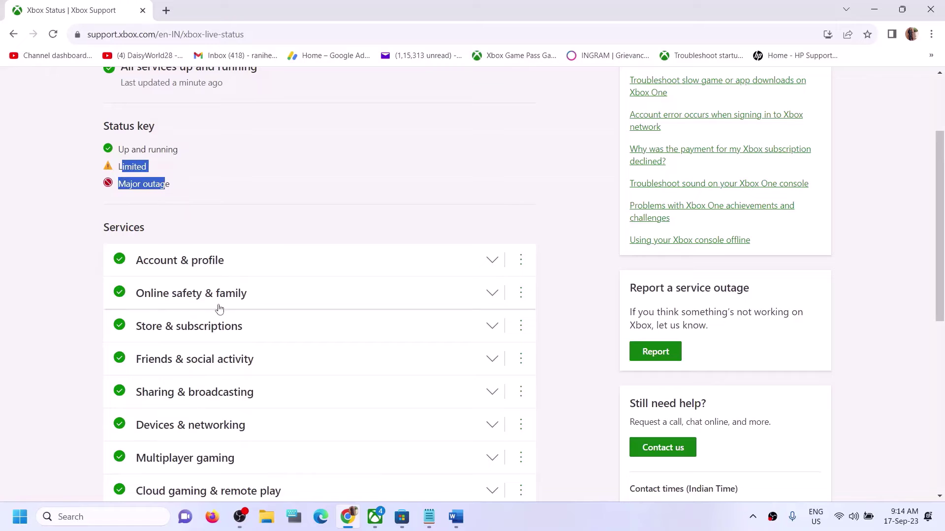
scroll(218, 302, down, 2)
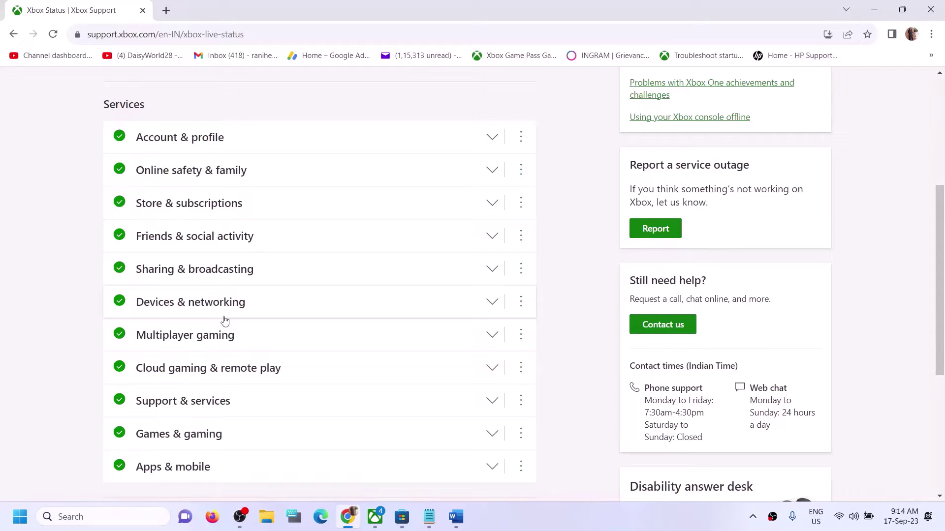
scroll(236, 305, down, 1)
scroll(222, 271, up, 1)
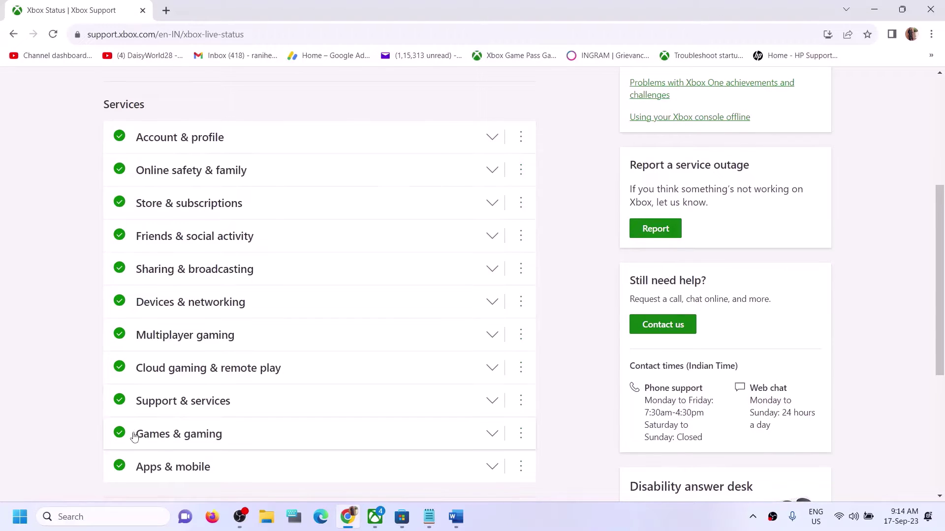
scroll(118, 433, down, 1)
scroll(123, 315, up, 1)
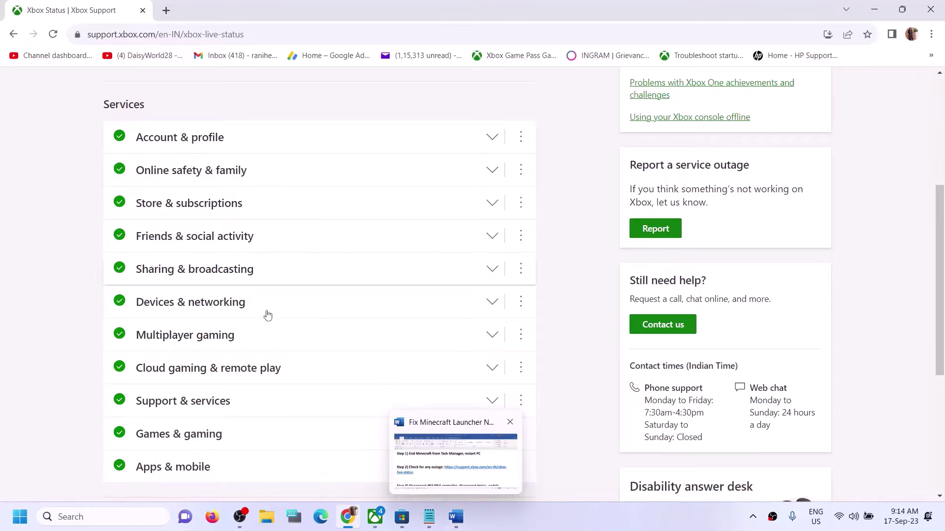
Bring up the Word guide and highlight 'Disconnect PS5/PS4 controller' in Step 3.
click(455, 521)
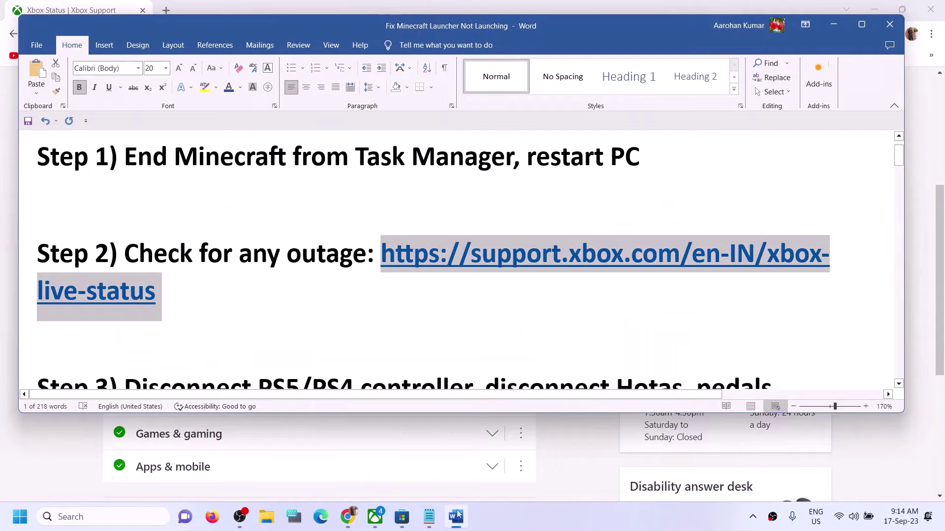
scroll(301, 301, down, 3)
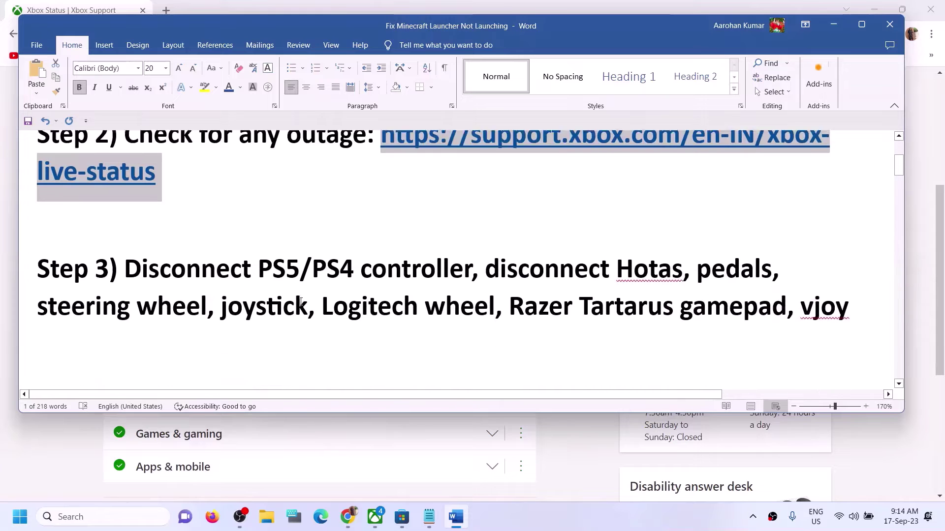
scroll(300, 302, up, 1)
drag(125, 287, 431, 294)
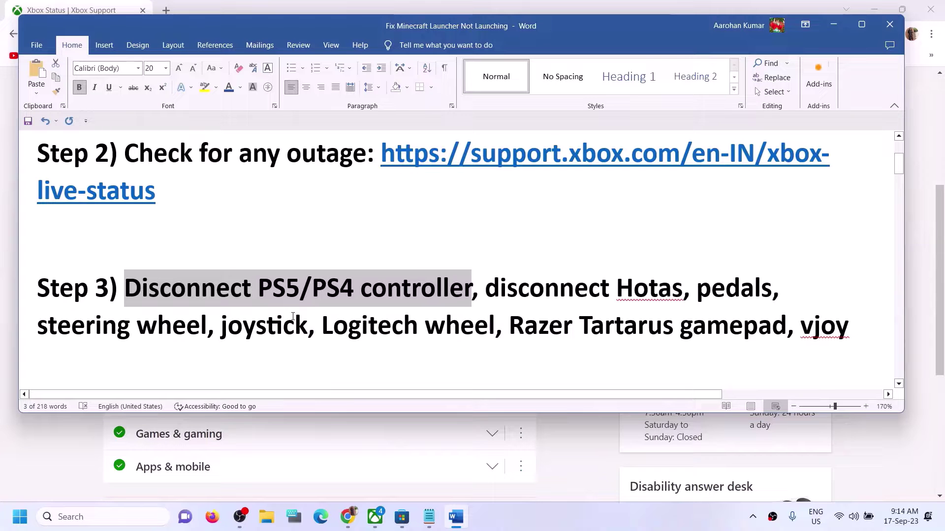
click(201, 326)
drag(143, 281, 479, 303)
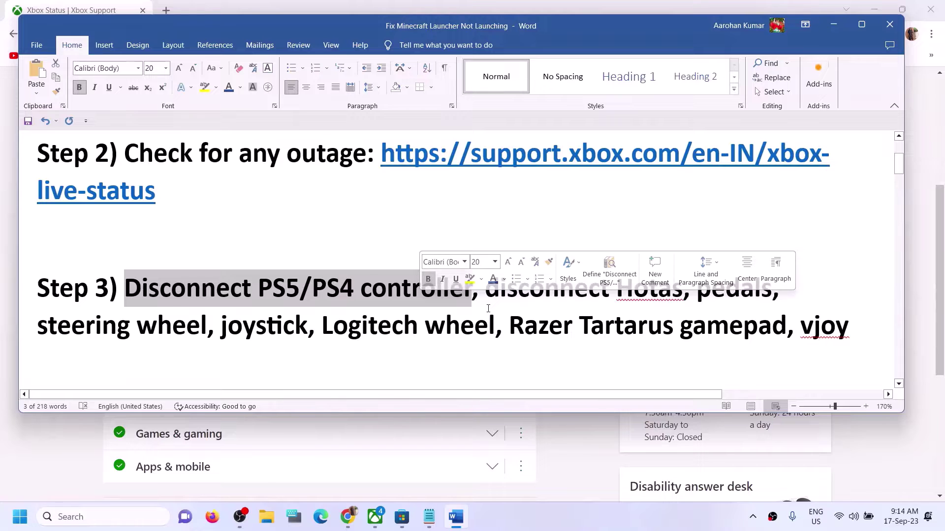
Highlight the other devices and vjoy in Step 3, then 'Verify & repair the game' in Step 4.
click(485, 290)
drag(486, 290, 786, 326)
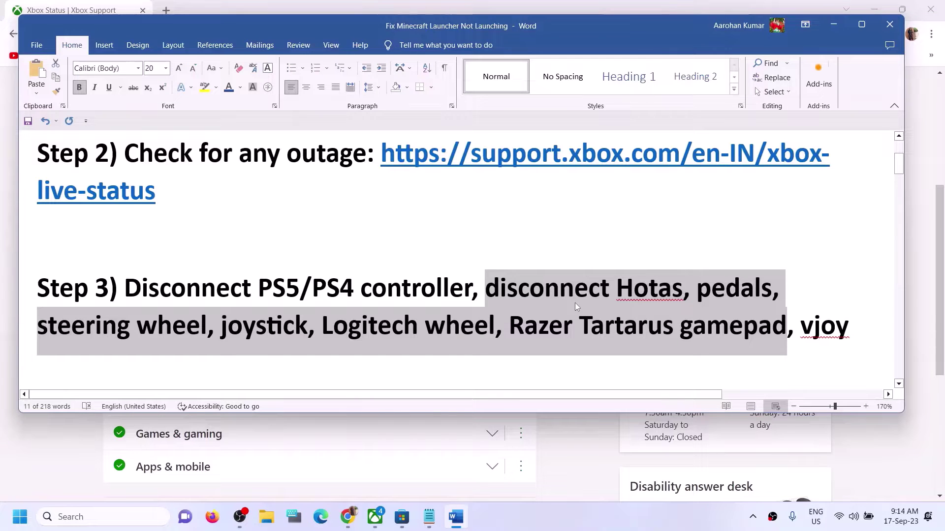
drag(797, 325, 850, 326)
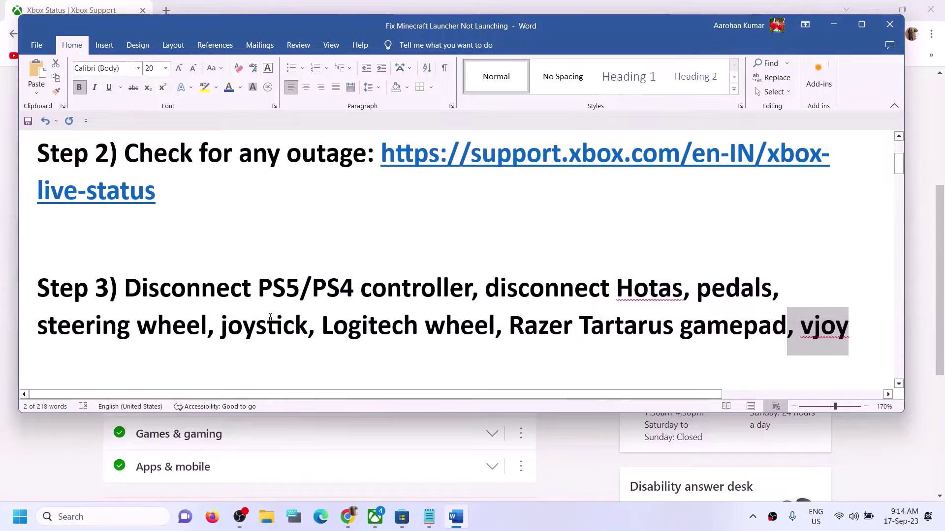
drag(125, 288, 785, 327)
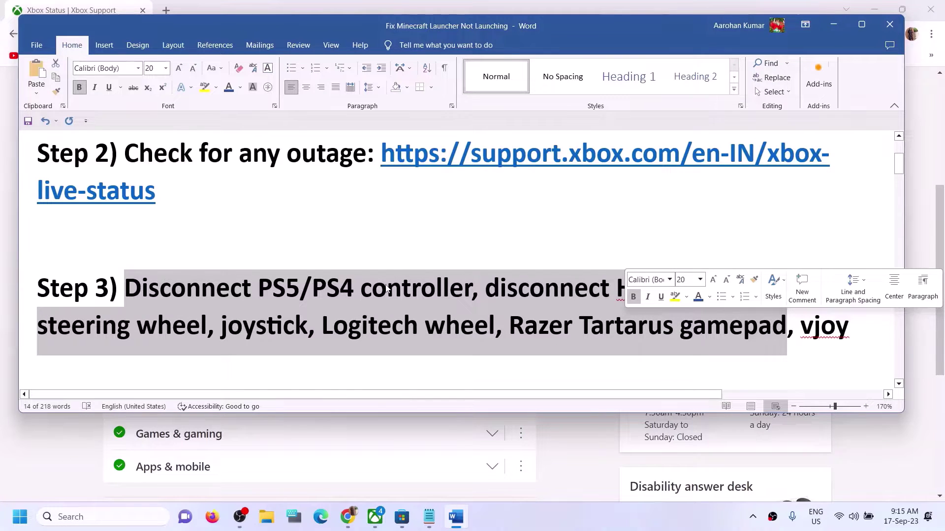
scroll(387, 289, down, 2)
drag(149, 320, 408, 325)
Hide Word, try an 'xb' search in Microsoft Store, then return to the Xbox app.
click(828, 25)
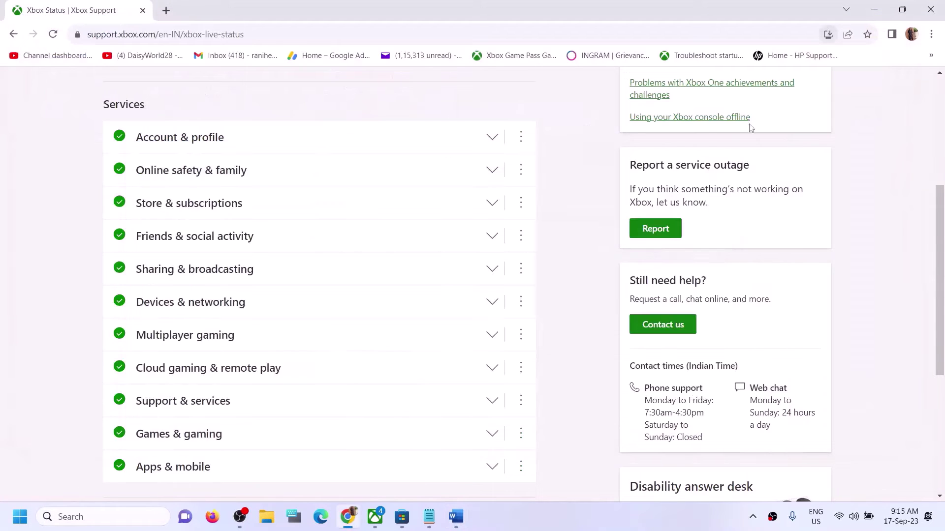
click(376, 517)
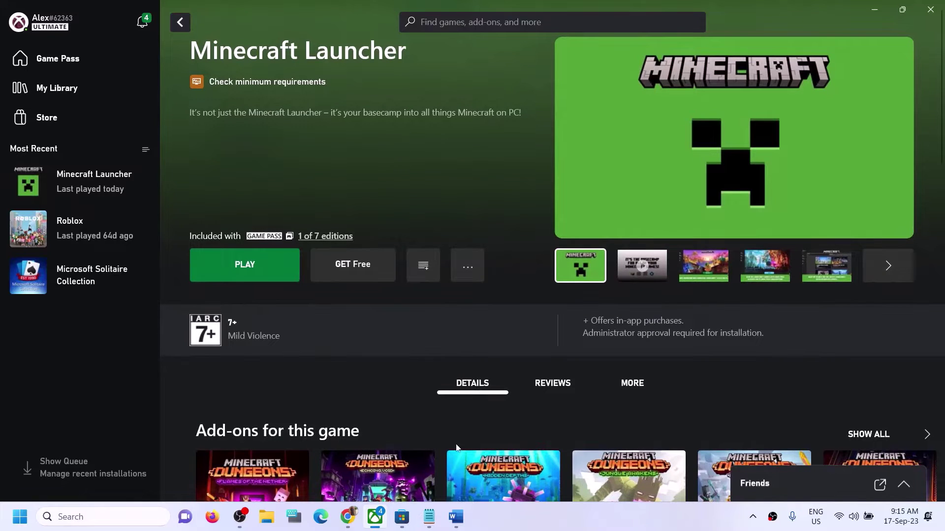
click(402, 516)
click(379, 13)
text(xbox)
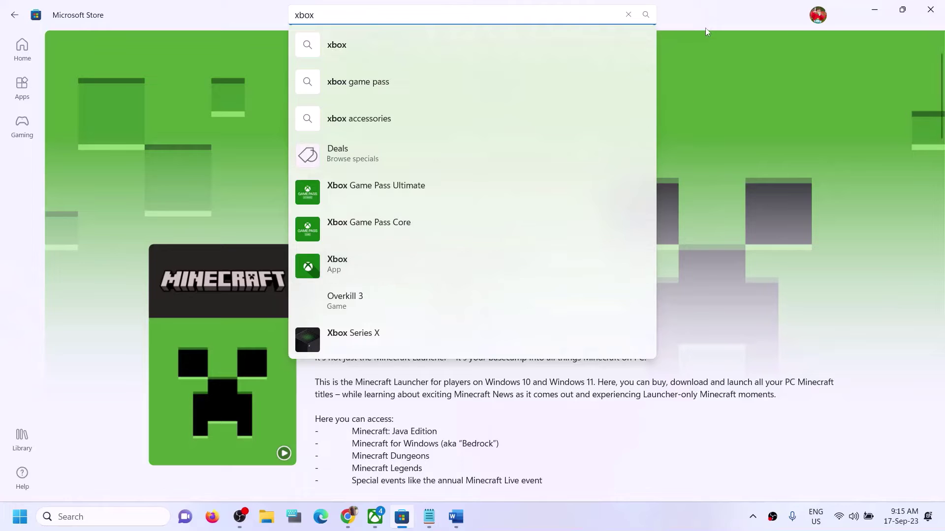
click(375, 517)
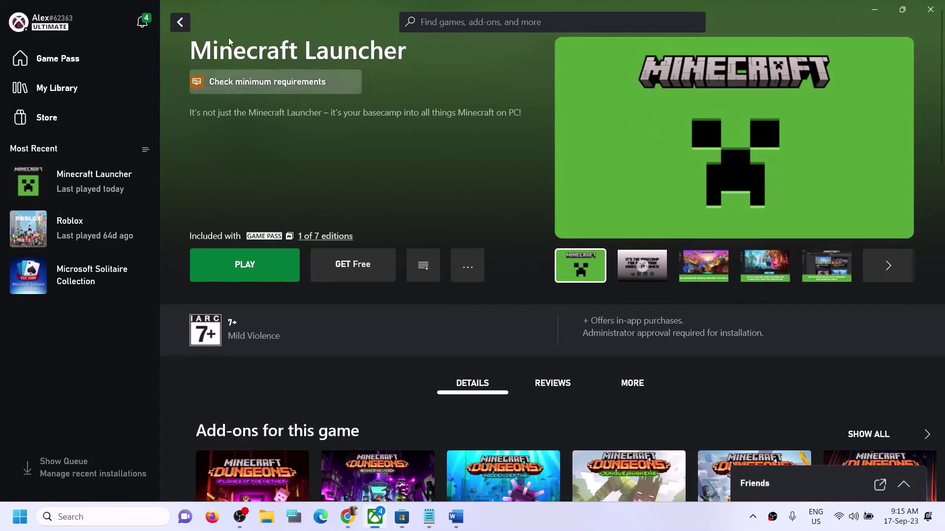
Run Verify and Repair on Minecraft Launcher from its Manage > Files settings.
right_click(105, 182)
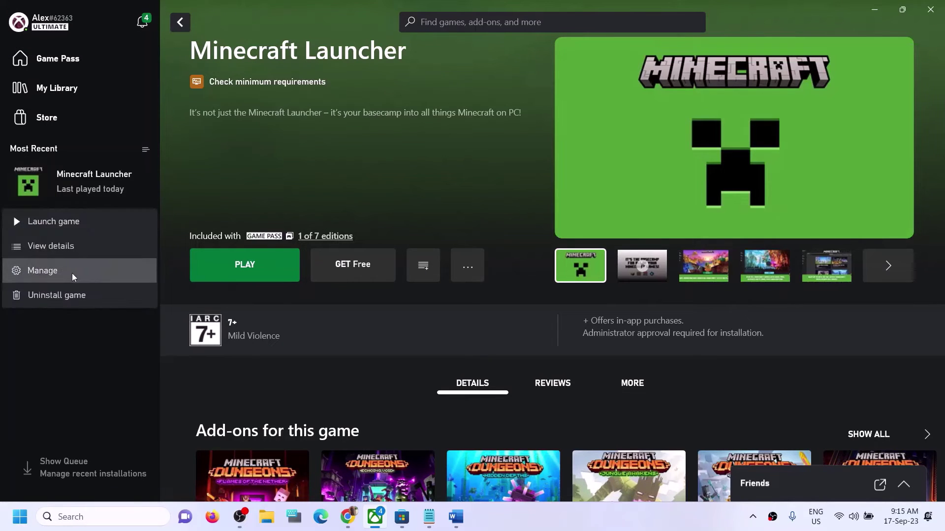
click(66, 271)
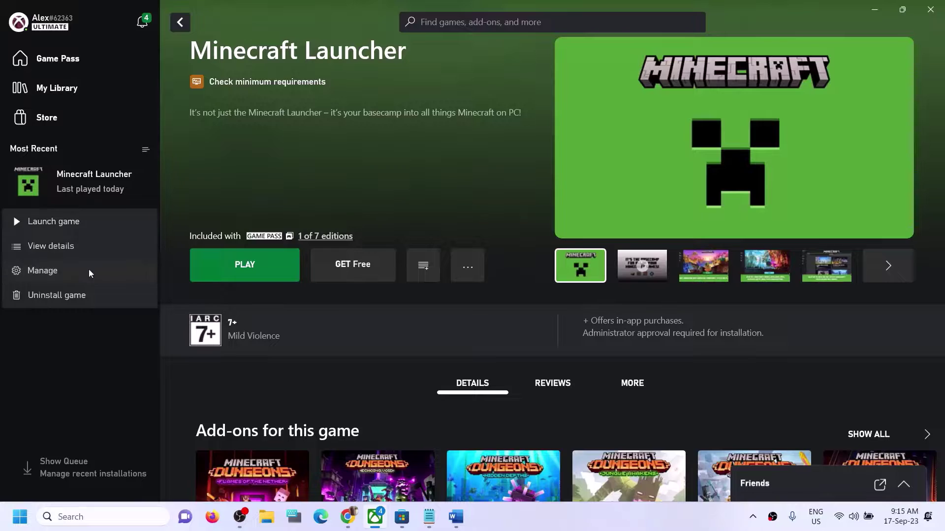
click(515, 128)
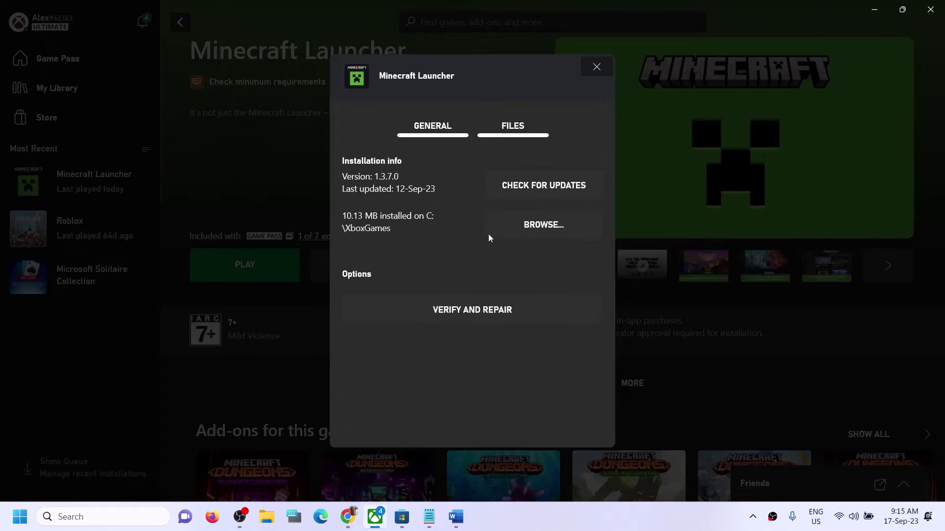
click(491, 311)
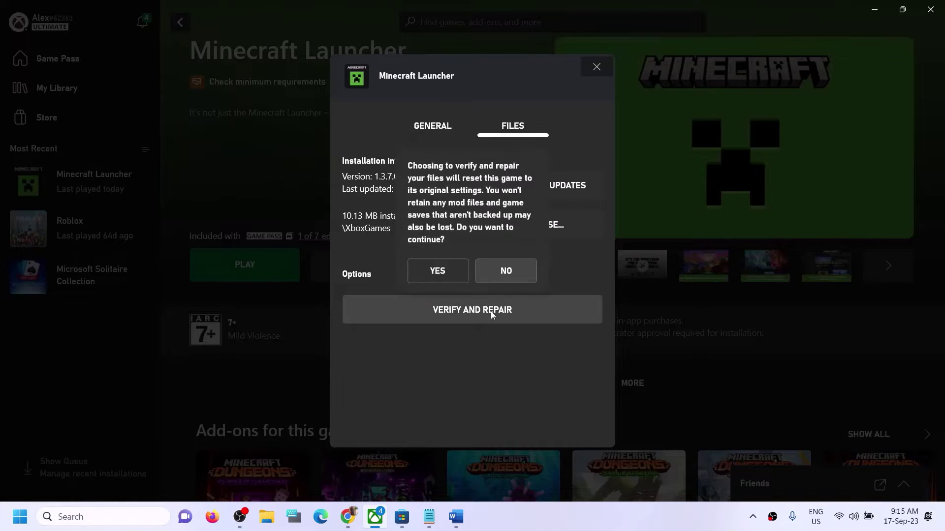
click(445, 268)
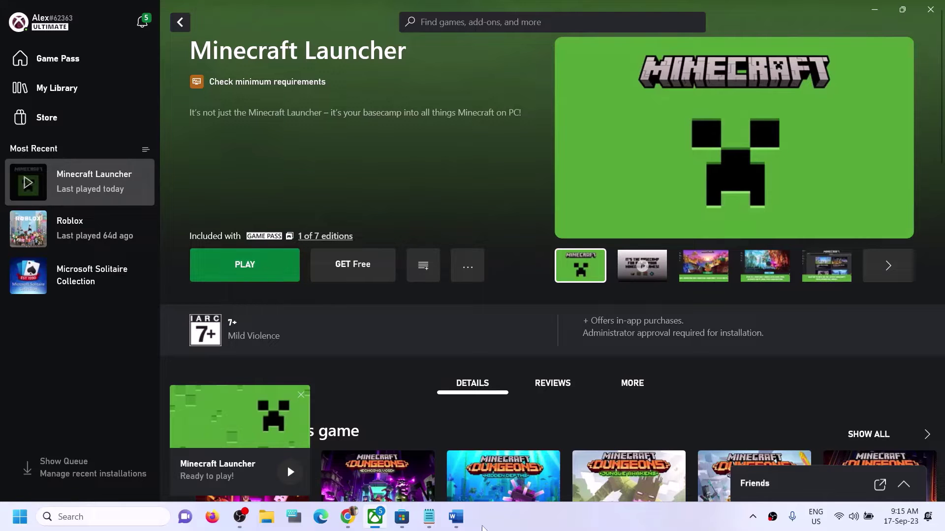
Bring the Word fix guide back and scroll down to Step 5.
click(456, 517)
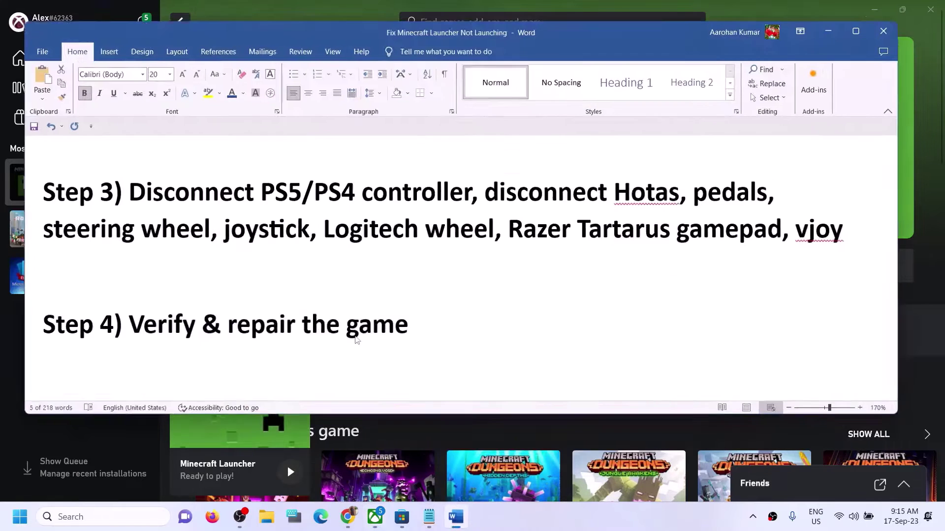
scroll(200, 276, down, 2)
scroll(200, 276, down, 1)
Create a Minecraft Launcher desktop shortcut from its Manage settings in the Xbox app, then close them.
drag(125, 270, 616, 295)
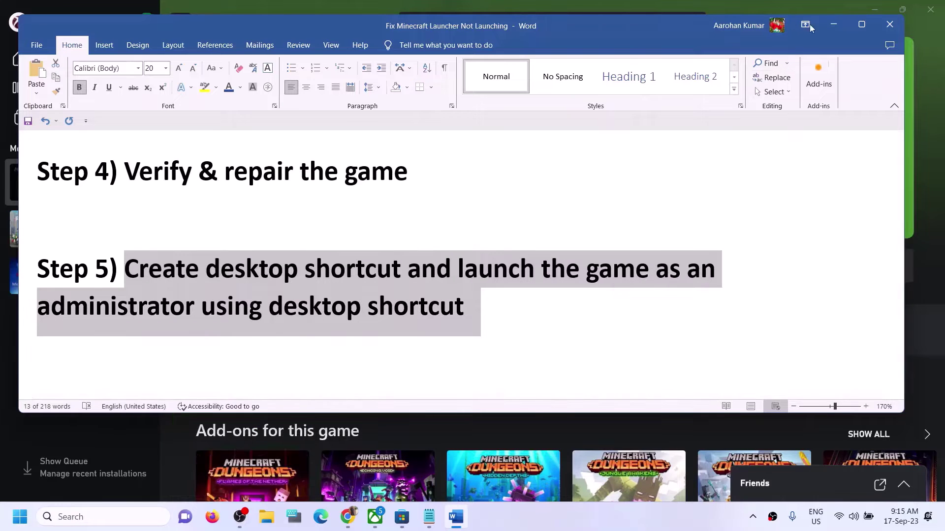
click(832, 24)
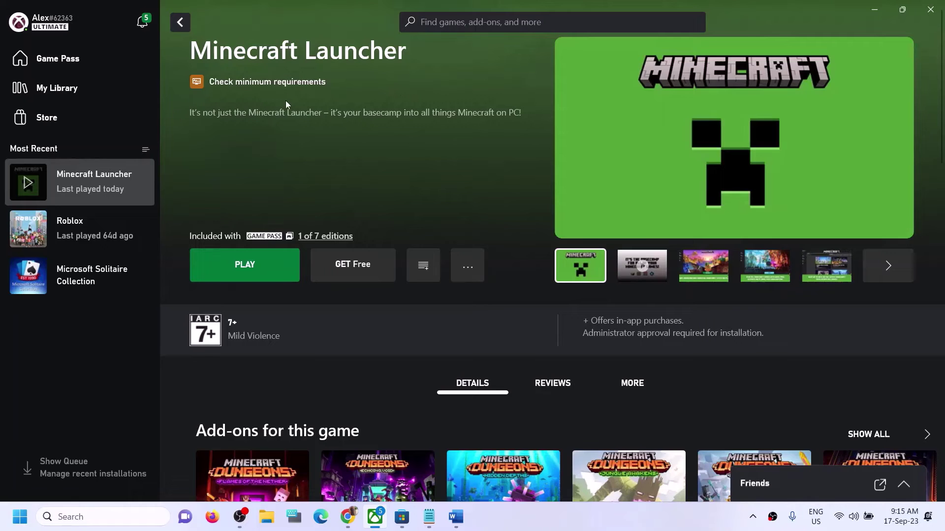
right_click(98, 182)
click(65, 266)
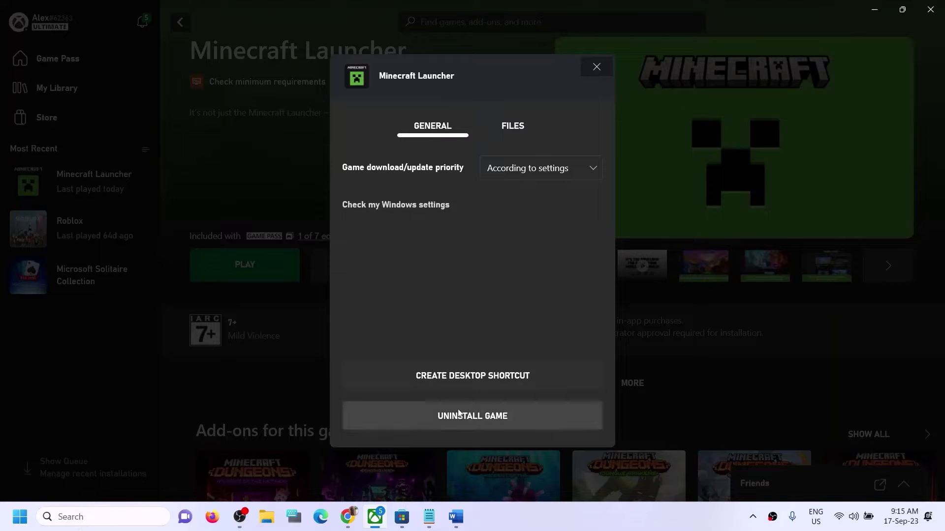
click(470, 379)
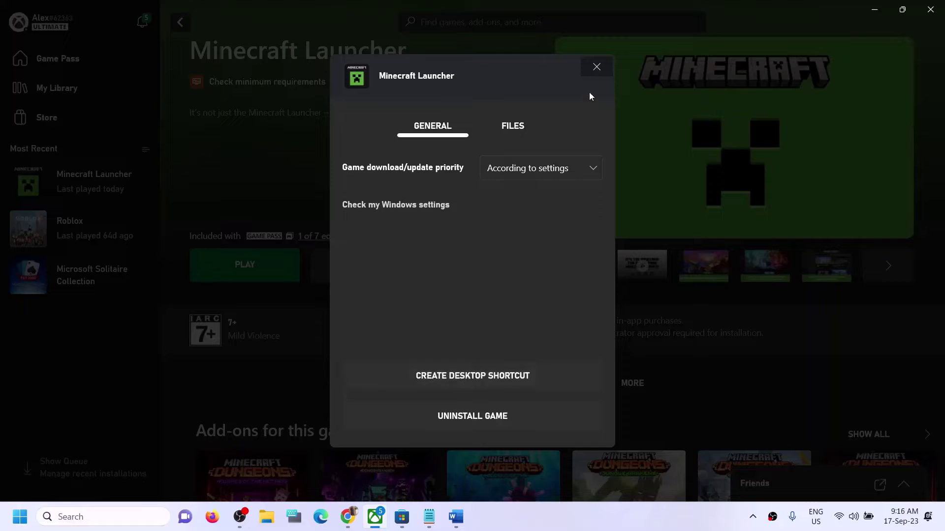
click(598, 71)
Run the Minecraft Launcher desktop shortcut as administrator, then return to Word's Step 6.
key(super+d)
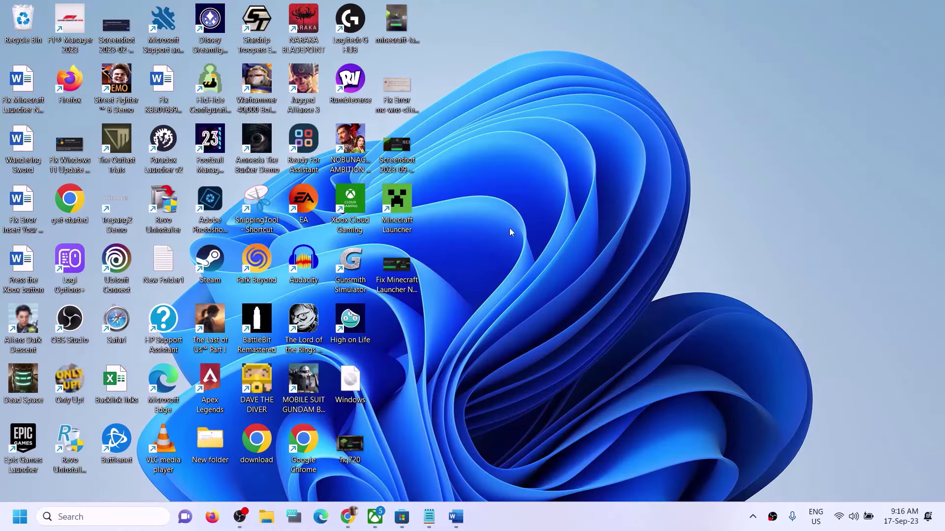
right_click(403, 206)
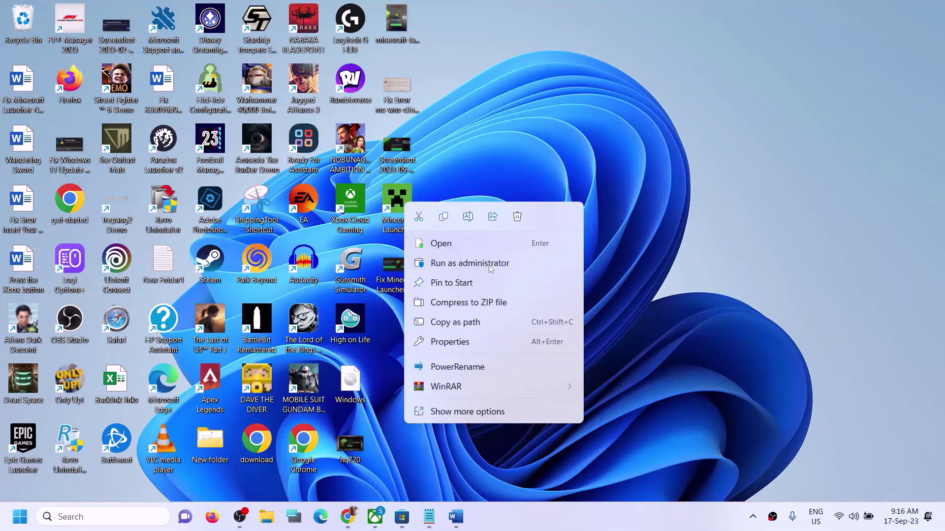
click(693, 241)
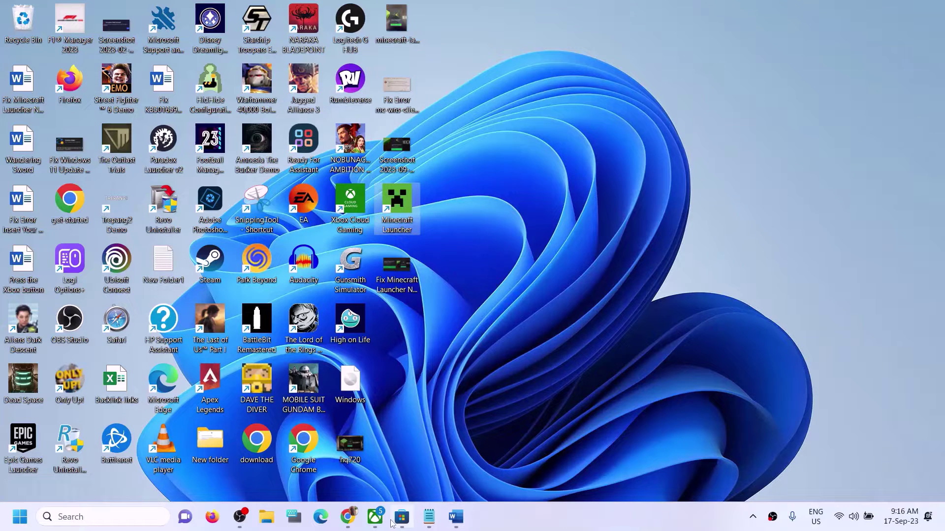
click(456, 517)
scroll(263, 271, down, 1)
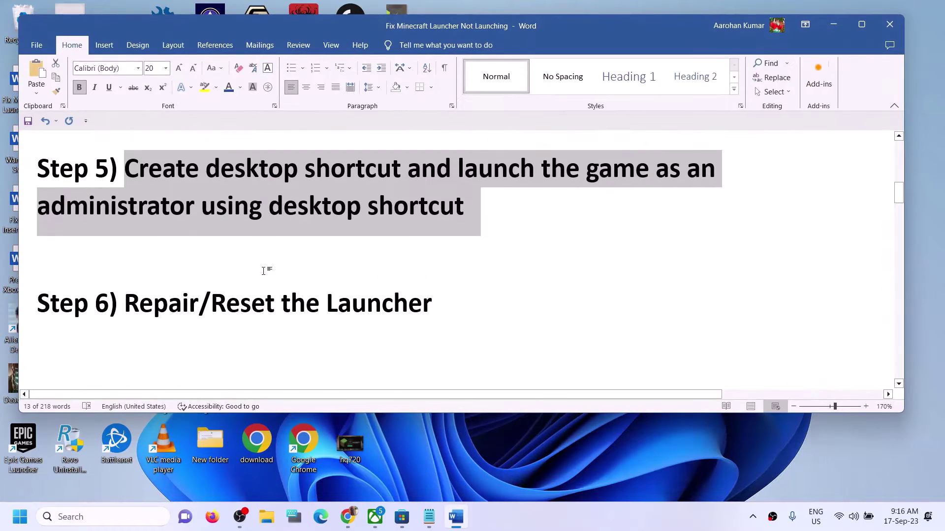
Search Start for 'minecraft launcher' and open the Minecraft Launcher App settings page.
drag(159, 297, 481, 302)
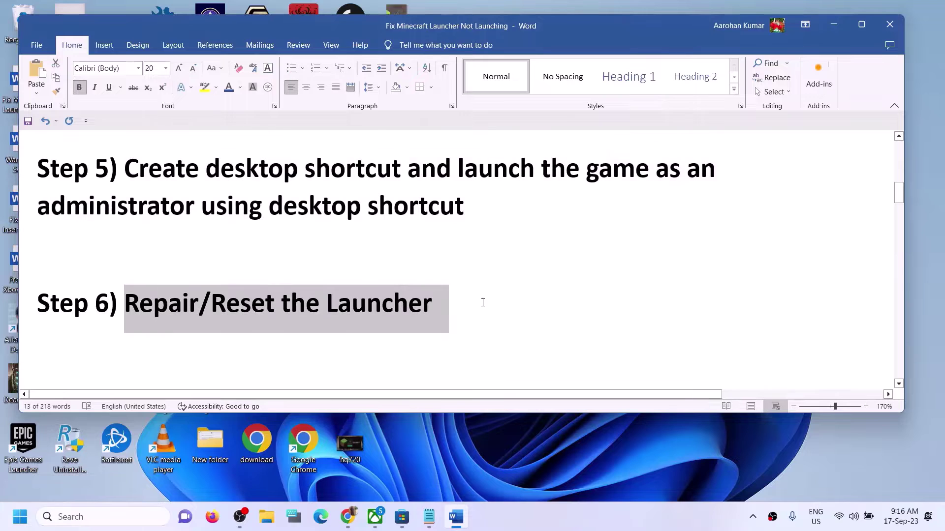
click(132, 518)
text(nec)
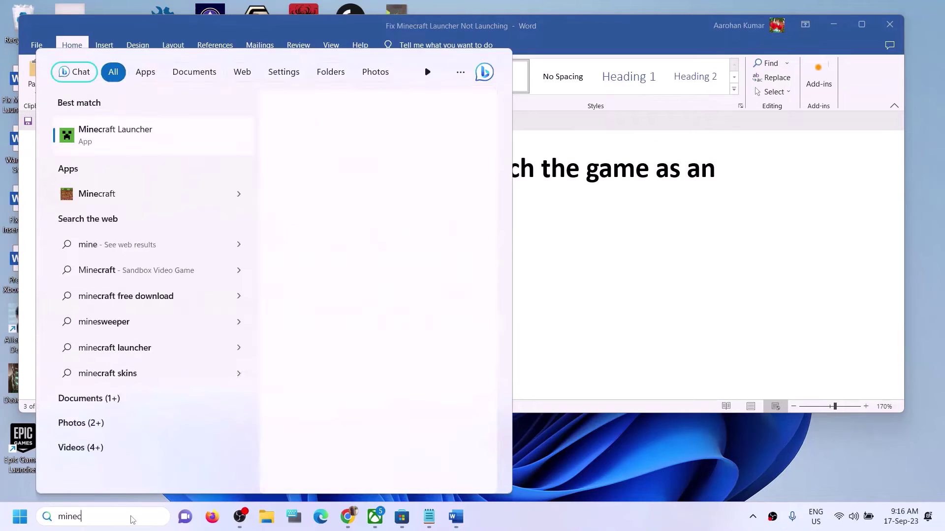
text(raft launcher)
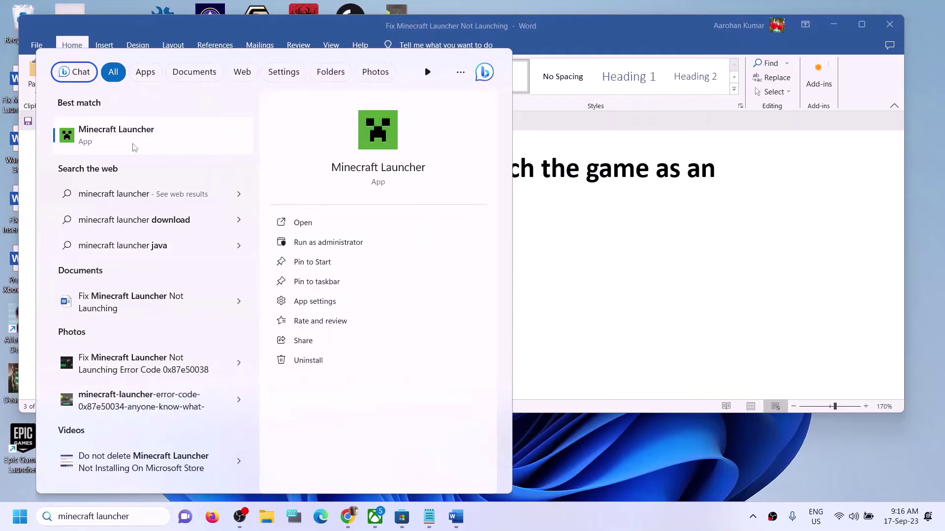
right_click(134, 147)
click(170, 229)
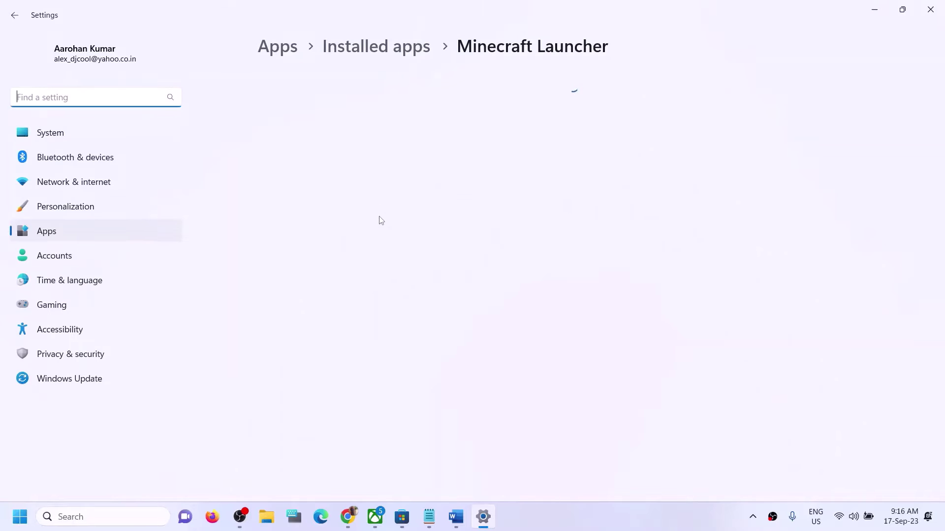
Repair the Minecraft Launcher app, then reset it and confirm deleting its data.
scroll(379, 228, down, 10)
click(302, 284)
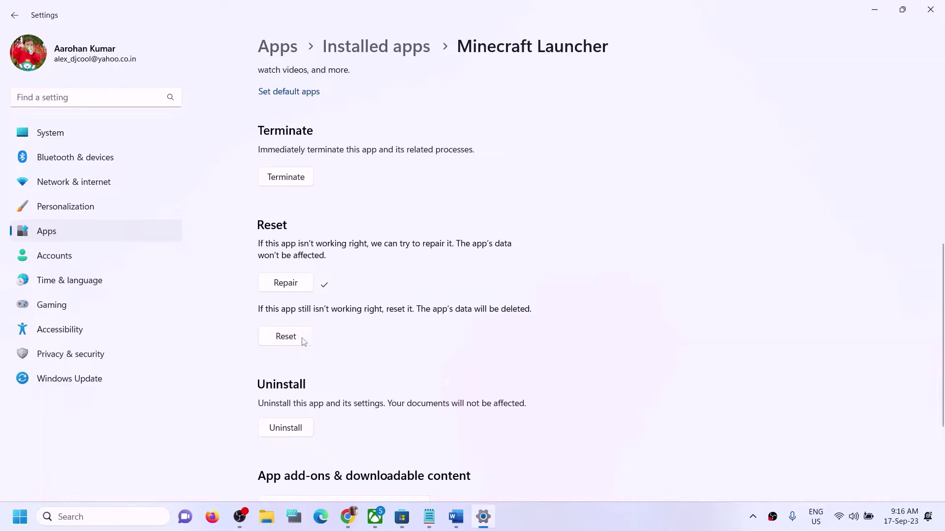
click(299, 343)
click(337, 307)
Return to Word and select Step 7's minecraft.net legacy launcher download link.
click(456, 516)
scroll(295, 315, down, 3)
drag(125, 250, 630, 251)
triple_click(571, 301)
key(ctrl+c)
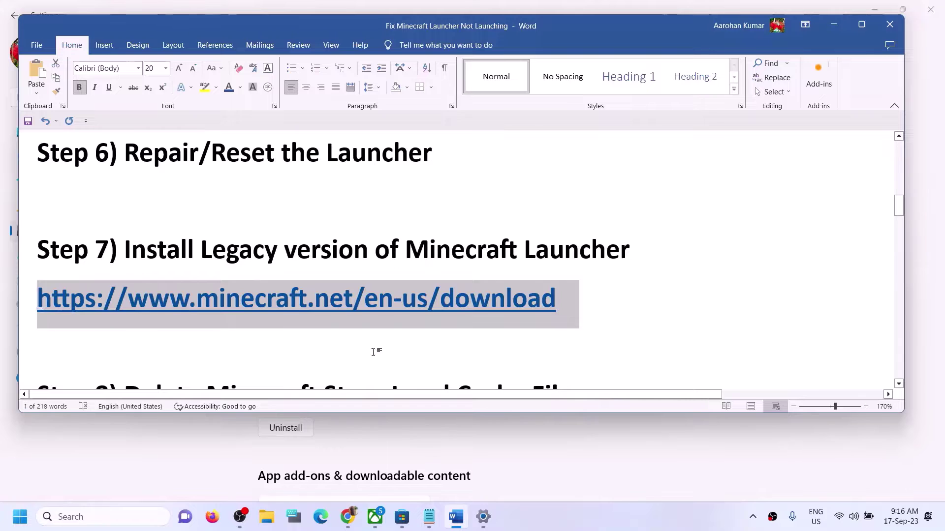
Load the pasted minecraft.net download page in a new Chrome tab.
mouse_move(353, 526)
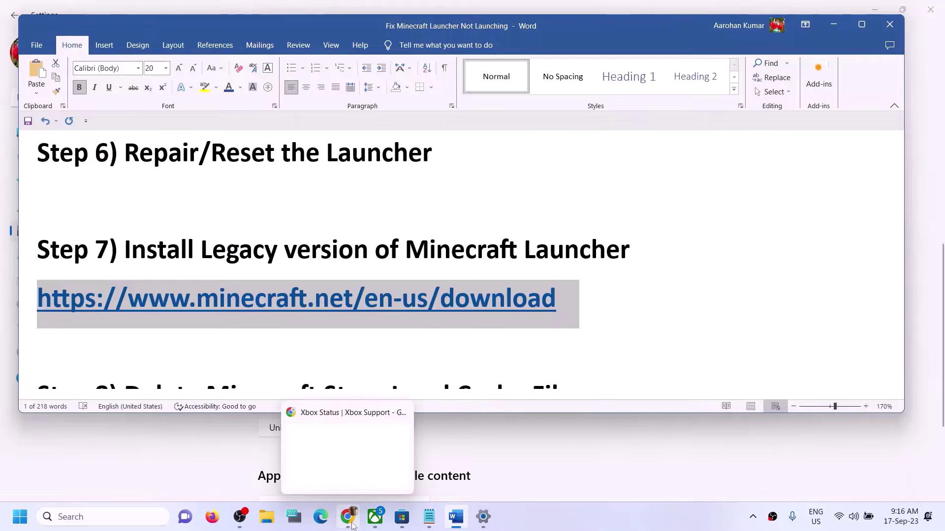
click(353, 462)
click(168, 11)
key(ctrl+v)
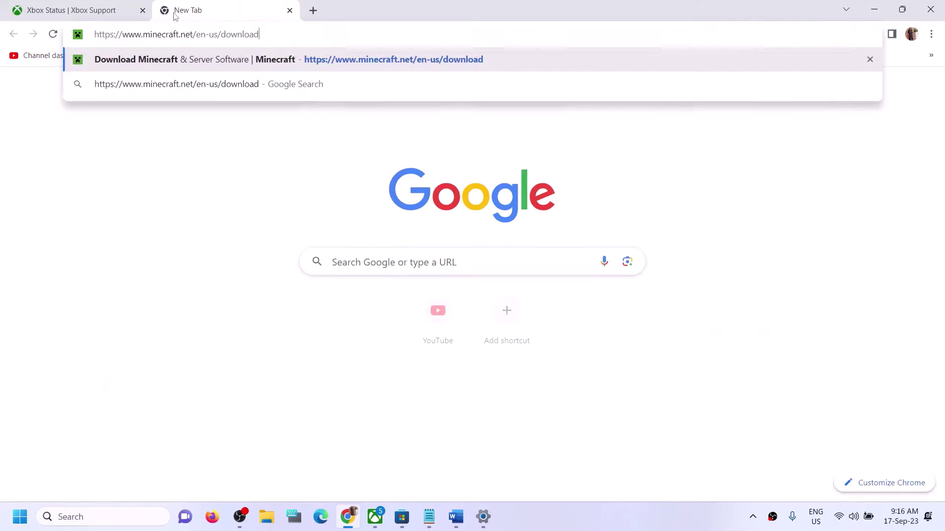
key(Return)
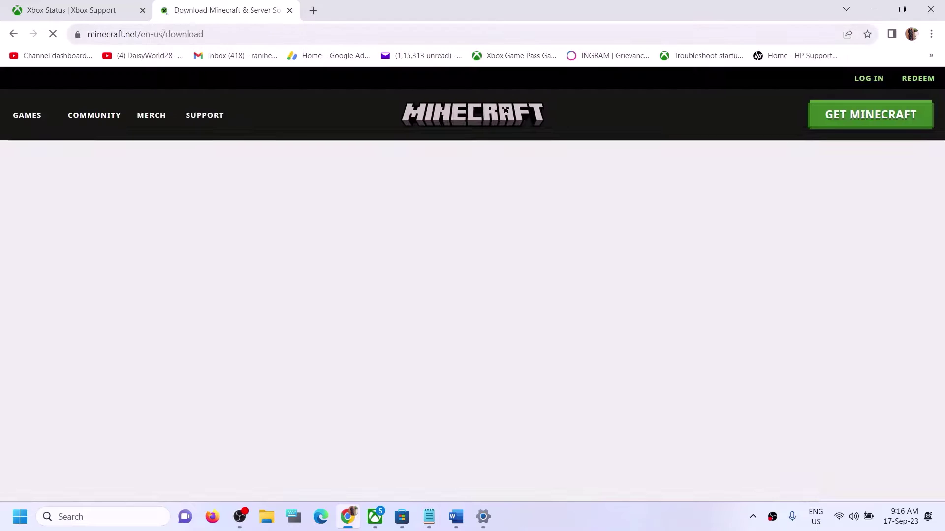
Download the Windows Legacy Launcher (MinecraftInstaller.msi), then highlight the Step 7 heading in Word.
scroll(569, 302, down, 5)
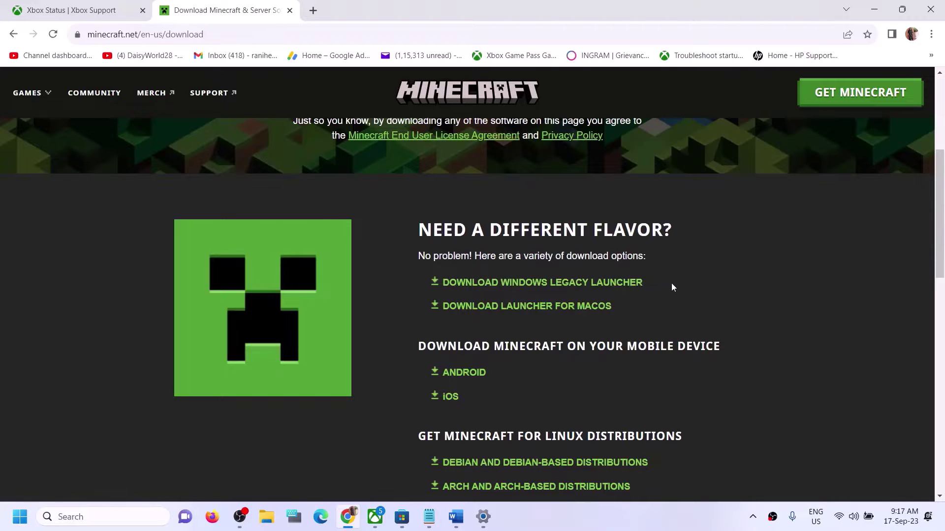
click(531, 284)
click(455, 517)
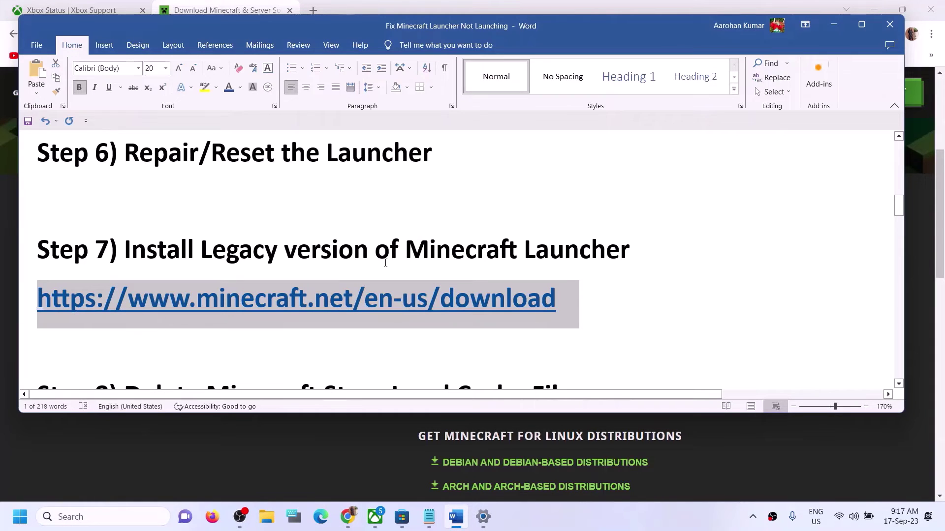
drag(390, 249, 643, 251)
click(100, 515)
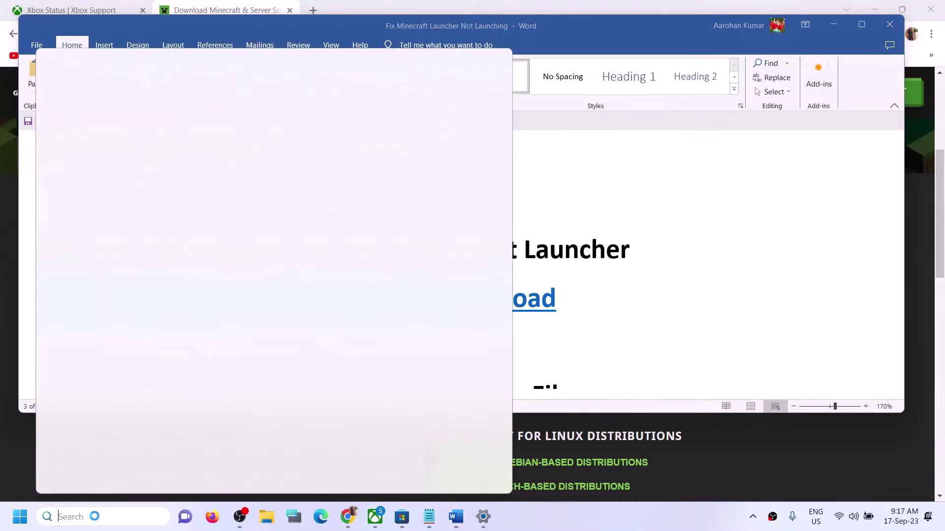
text(minecraft)
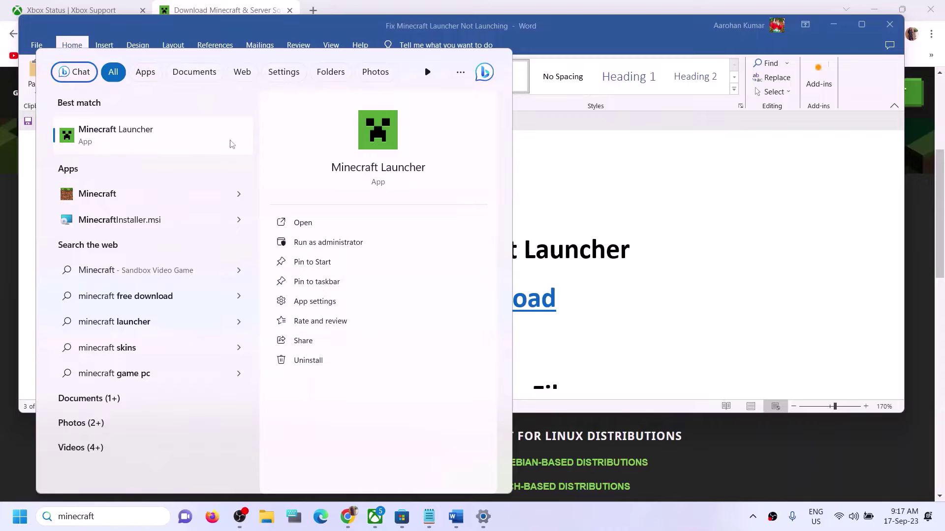
right_click(132, 142)
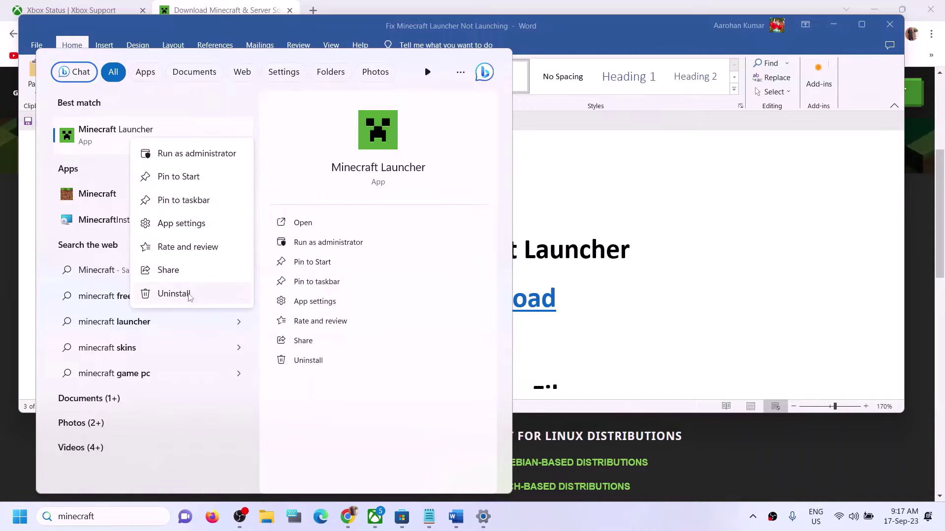
click(190, 294)
click(675, 291)
triple_click(562, 301)
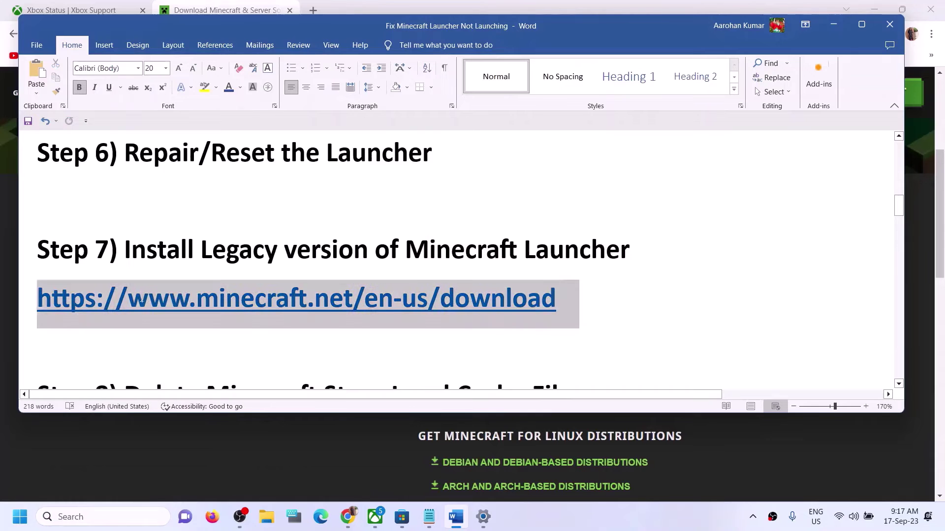
Download the Legacy Launcher again as MinecraftInstaller (1).msi and go back to the Word guide.
click(314, 444)
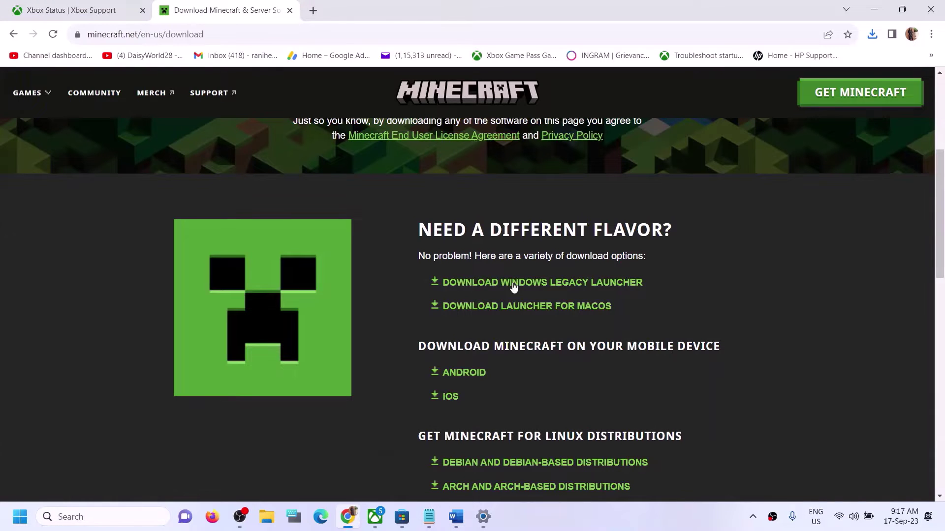
click(551, 287)
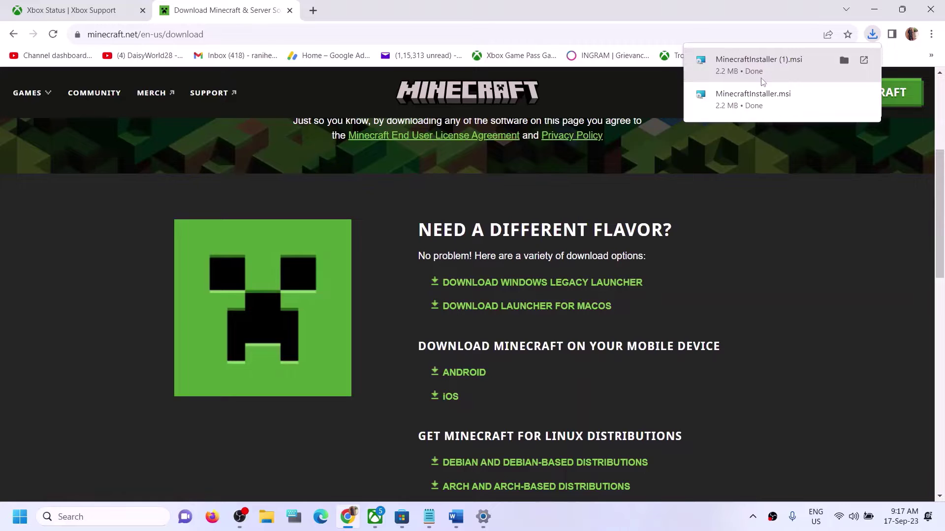
click(785, 326)
click(460, 521)
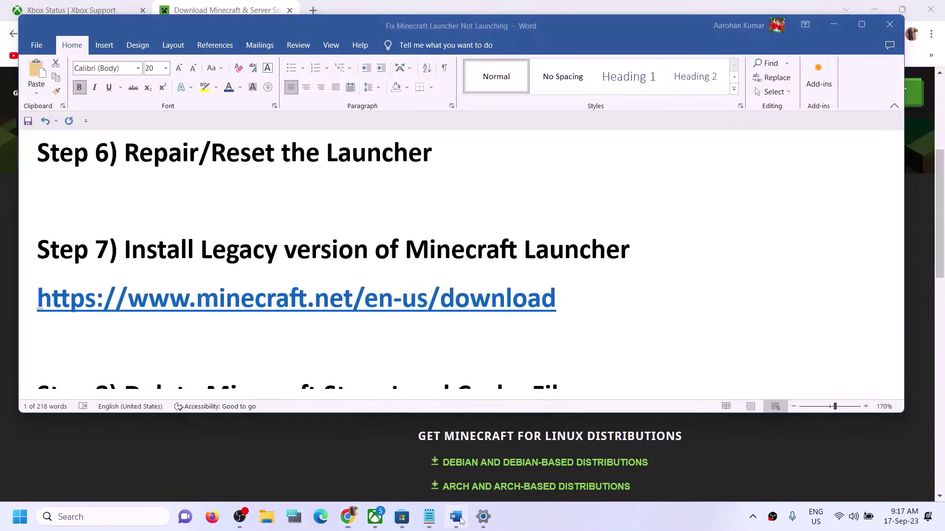
Browse in File Explorer to Local Disk (C:) > Users > Test.
scroll(290, 274, down, 3)
scroll(290, 274, up, 1)
drag(207, 296, 568, 291)
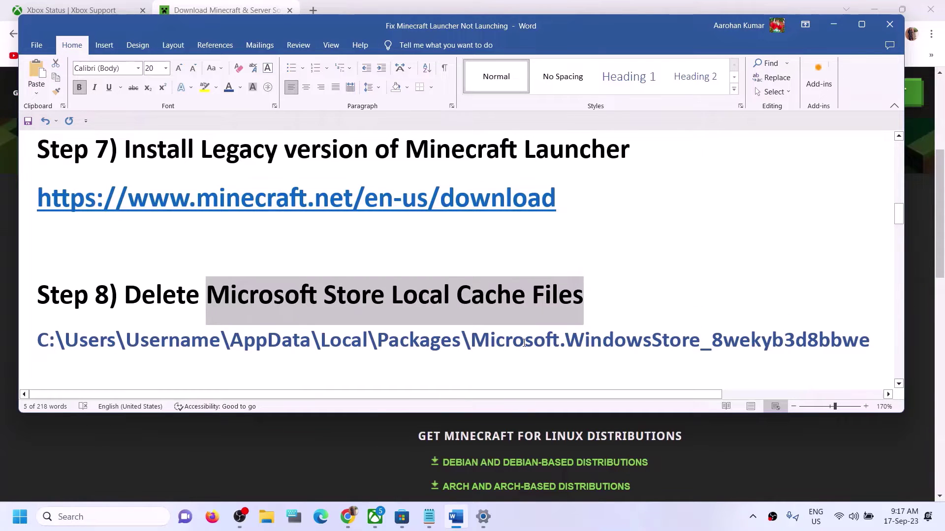
click(266, 517)
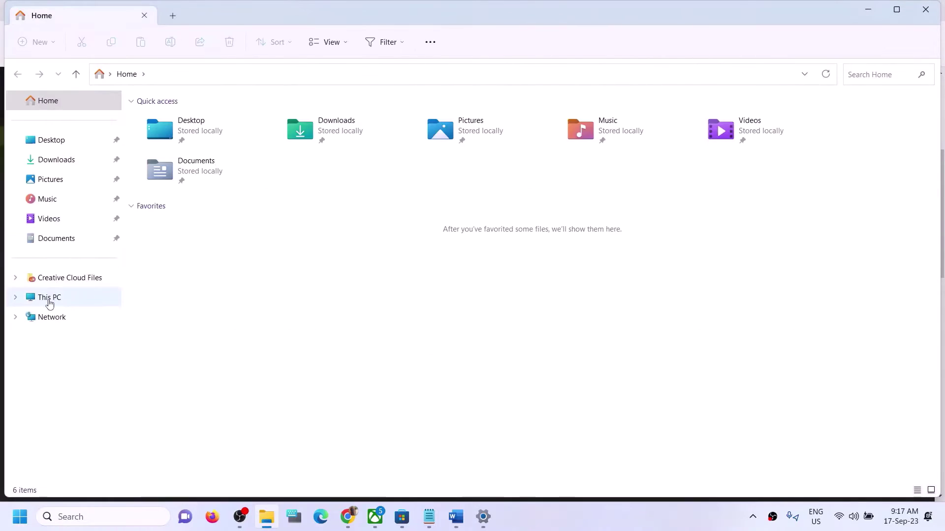
click(47, 298)
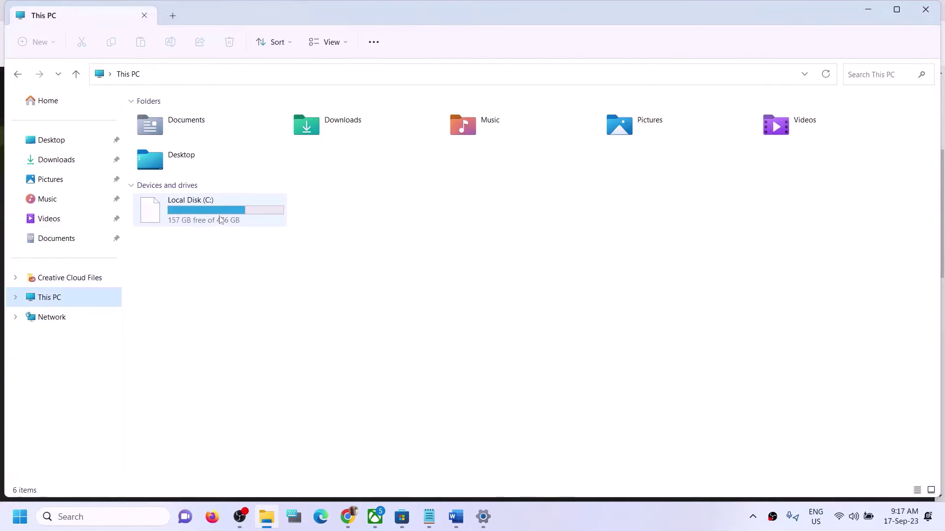
double_click(229, 212)
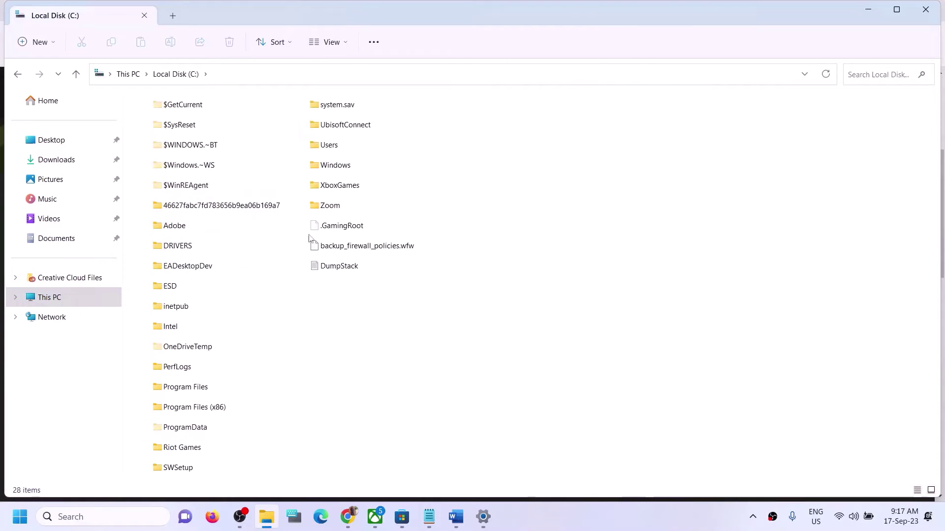
click(335, 146)
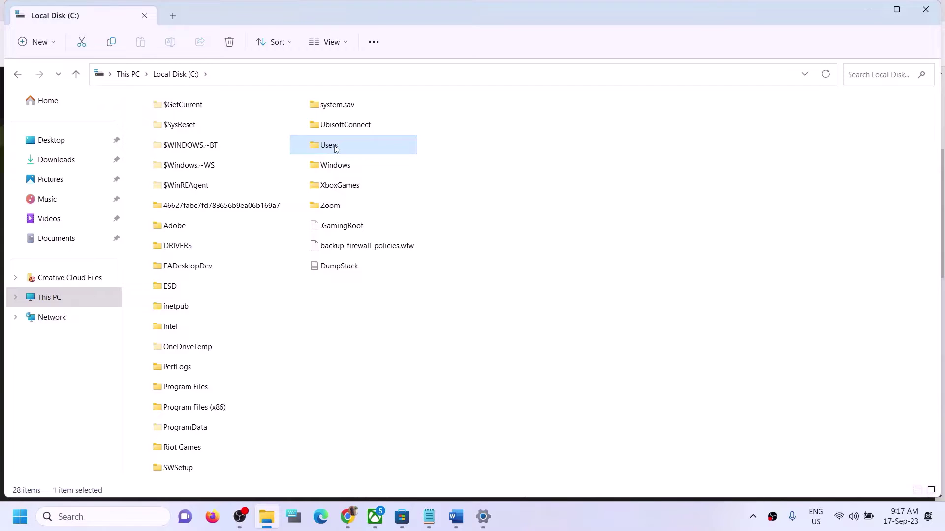
double_click(335, 146)
double_click(196, 164)
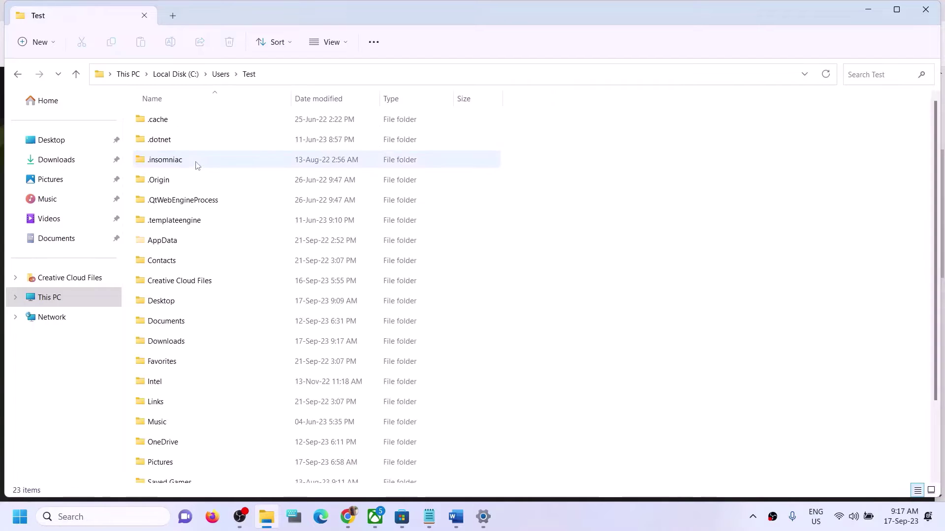
Turn on hidden items so the AppData folder is shown.
click(197, 241)
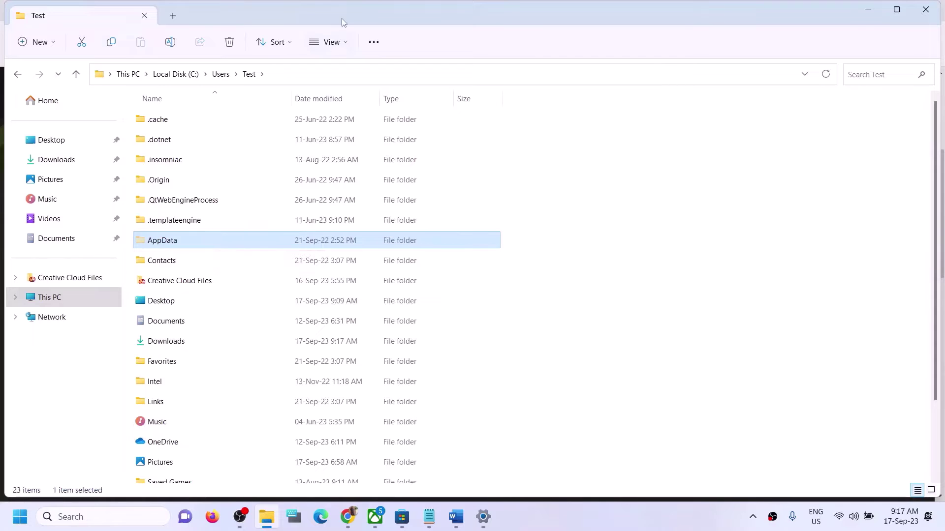
click(347, 42)
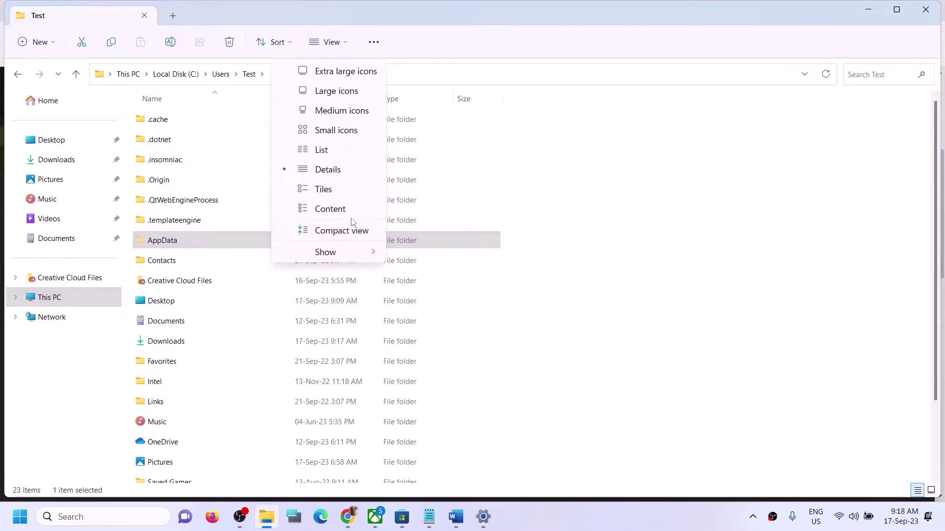
mouse_move(329, 255)
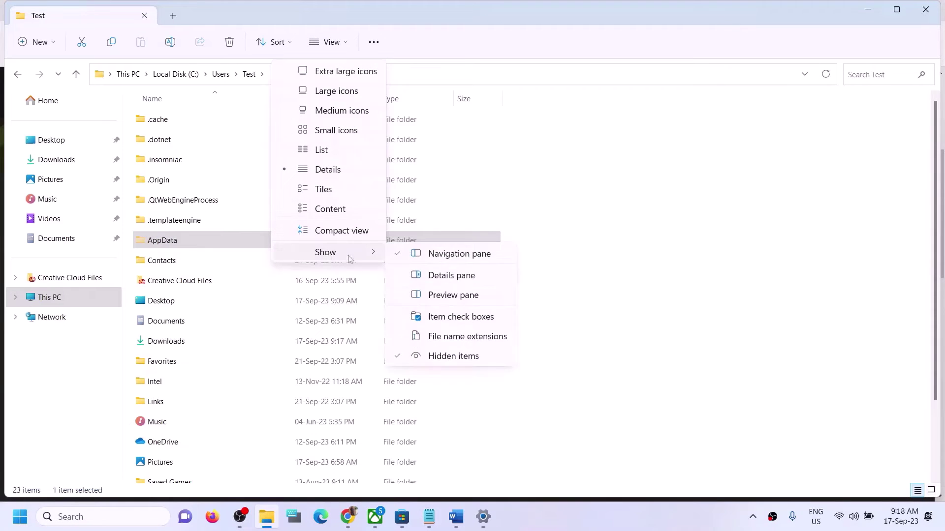
click(435, 358)
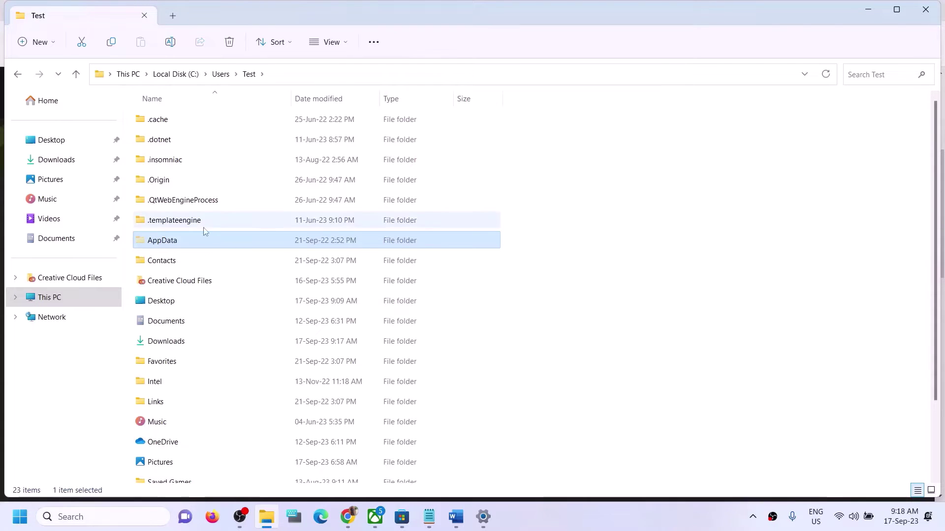
Open AppData > Local > Packages > Microsoft.WindowsStore_8wekyb3d8bbwe.
double_click(167, 242)
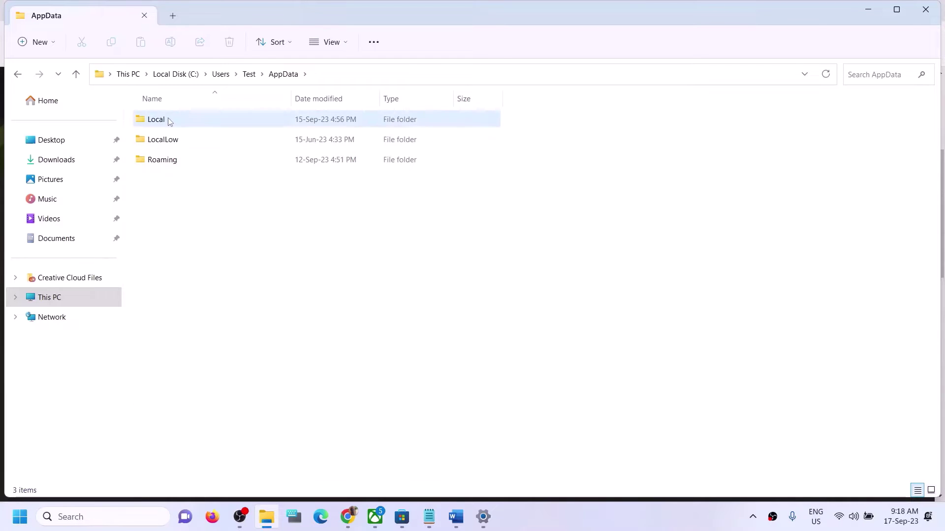
double_click(167, 119)
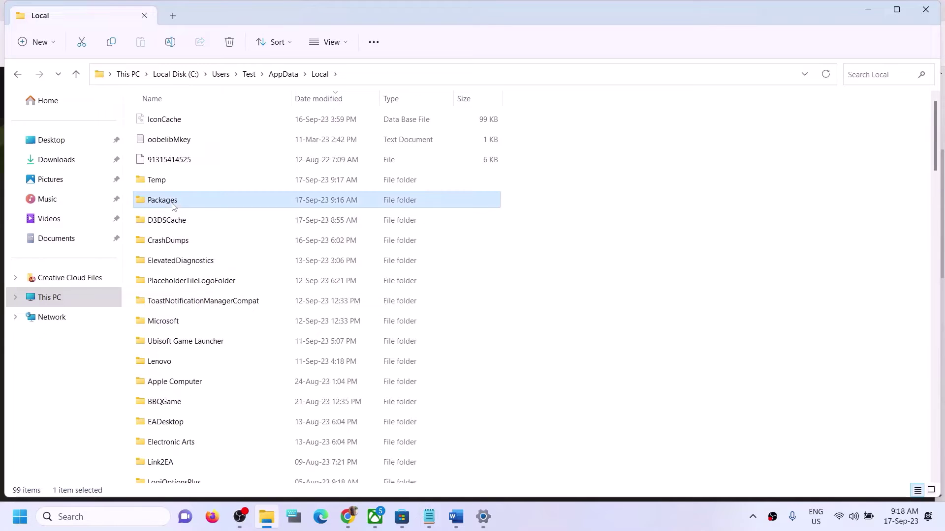
double_click(198, 199)
scroll(236, 293, down, 1)
scroll(237, 292, down, 12)
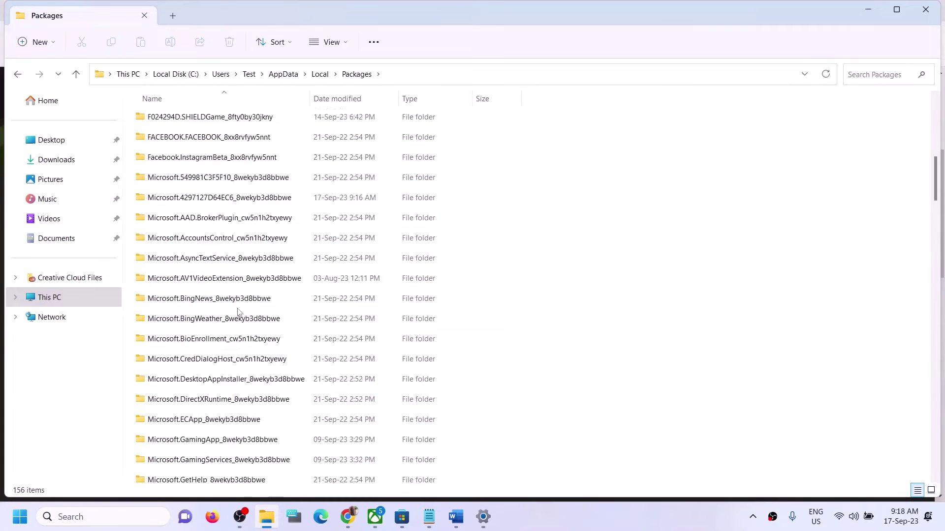
scroll(243, 314, down, 10)
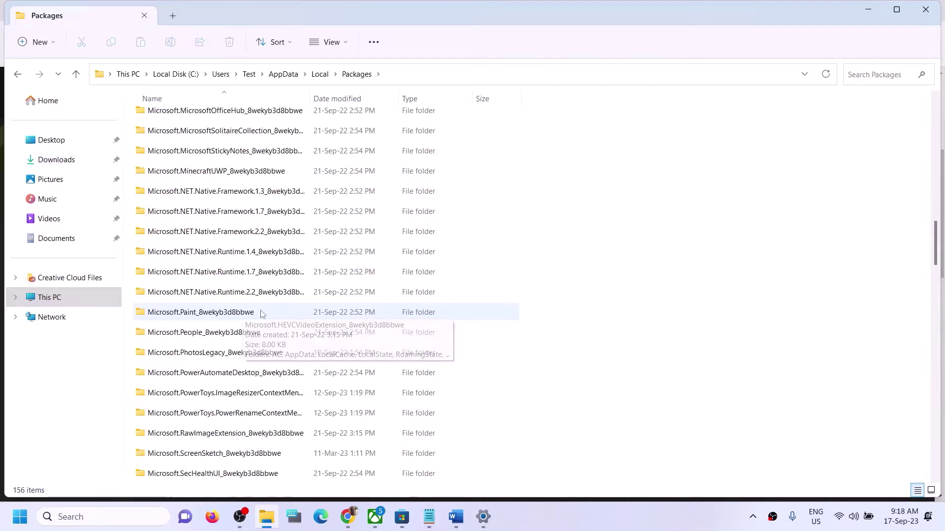
scroll(285, 315, down, 2)
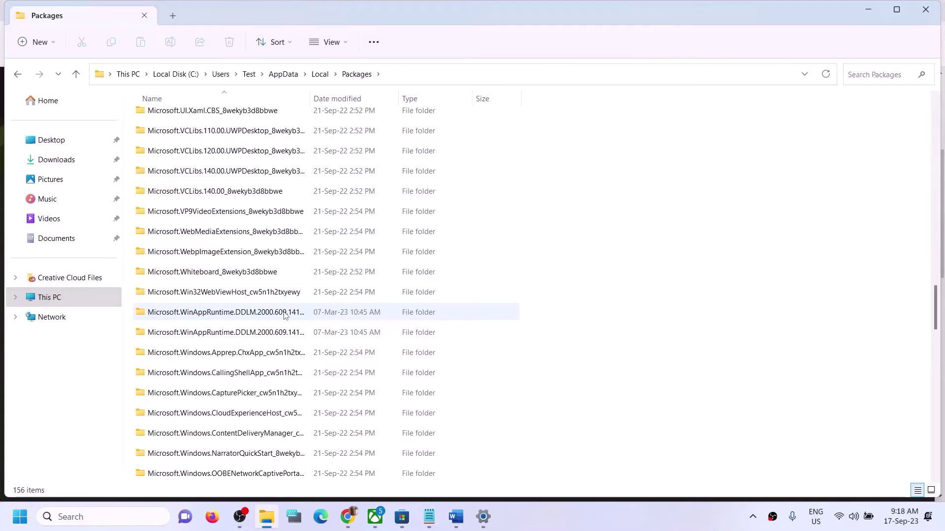
scroll(284, 315, down, 10)
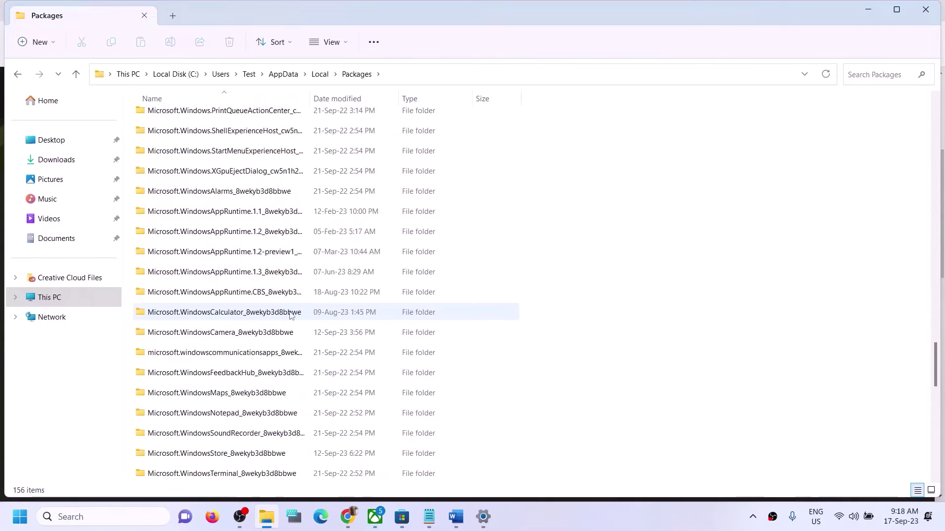
click(209, 394)
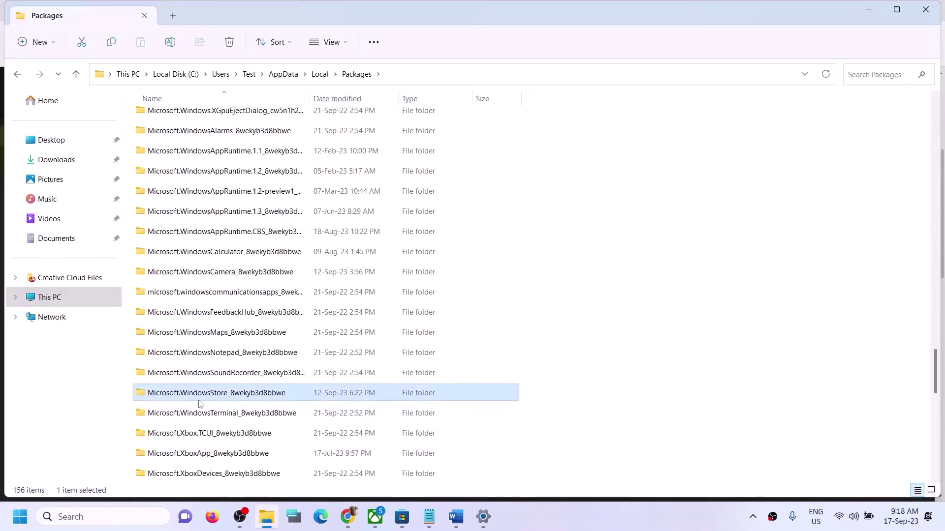
double_click(262, 397)
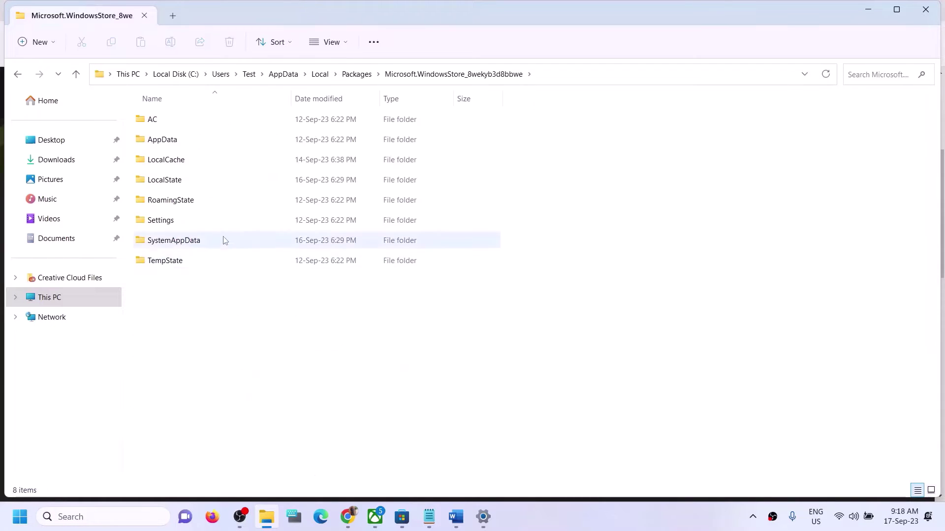
Delete the LocalCache folder from the Store package folder.
click(172, 162)
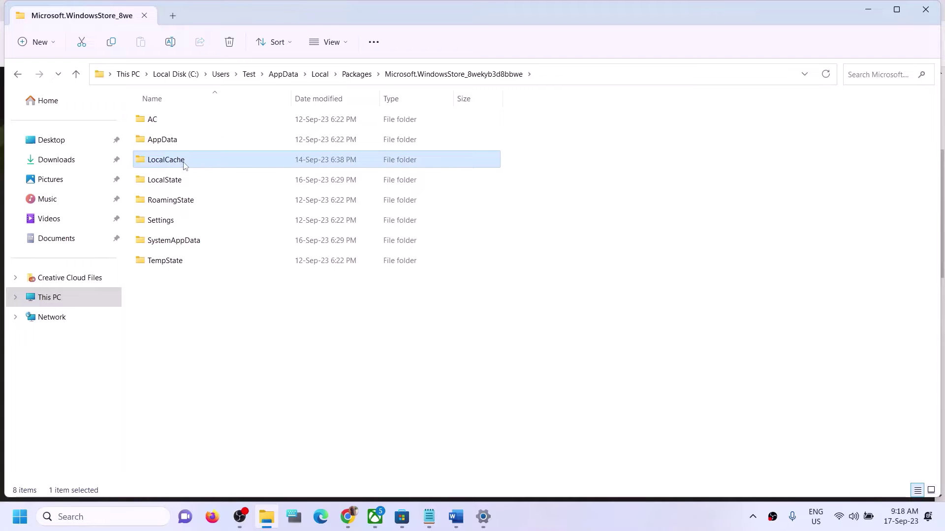
right_click(183, 164)
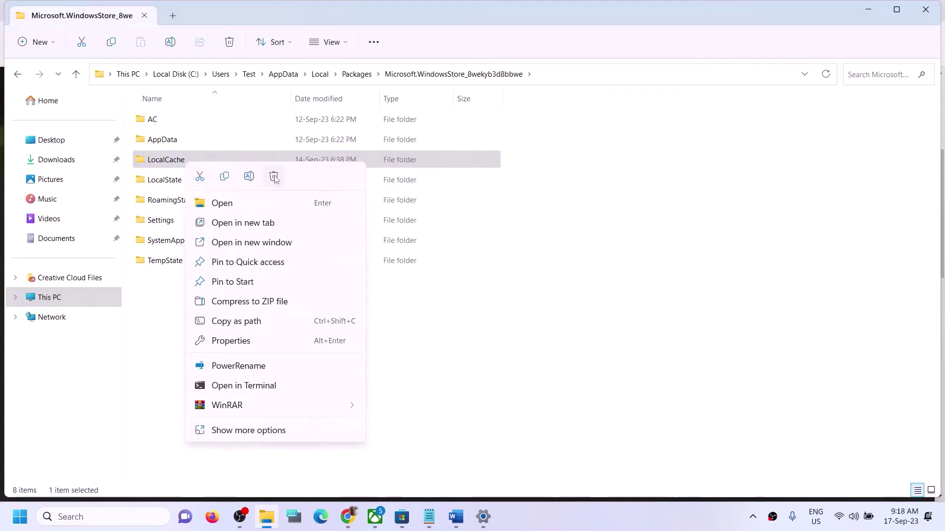
click(649, 385)
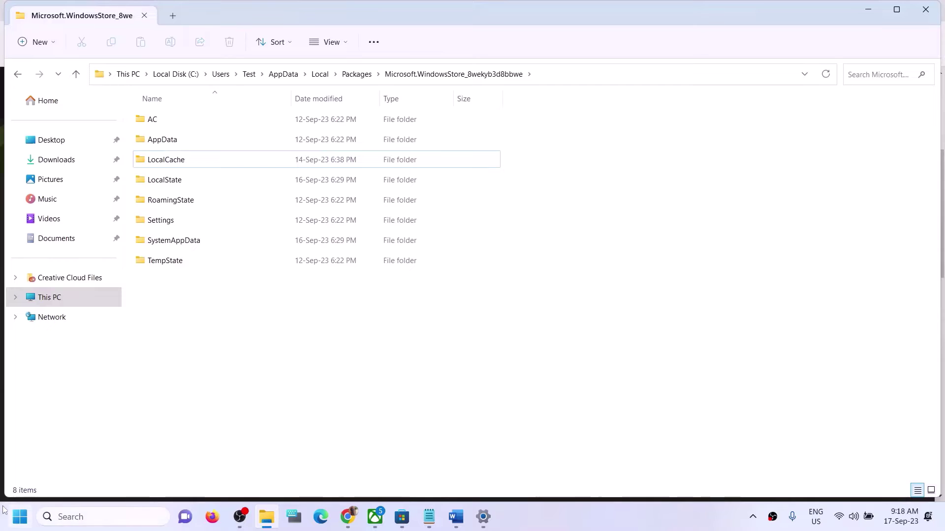
Close File Explorer and sign out of the Microsoft Store account.
click(926, 10)
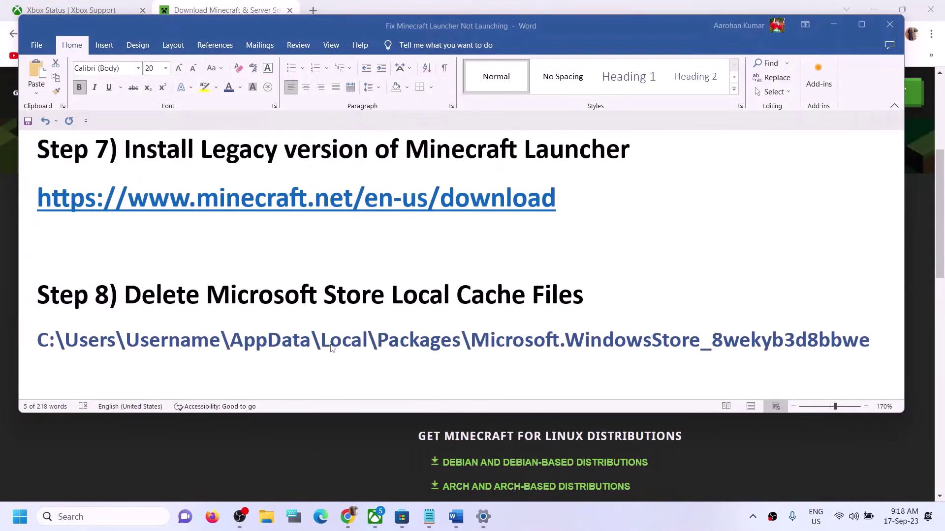
scroll(334, 349, down, 4)
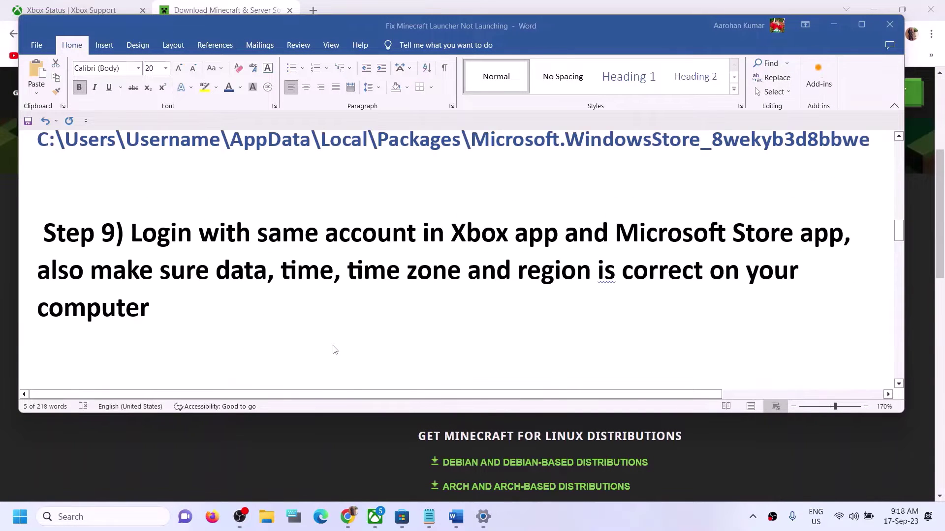
drag(137, 234, 799, 234)
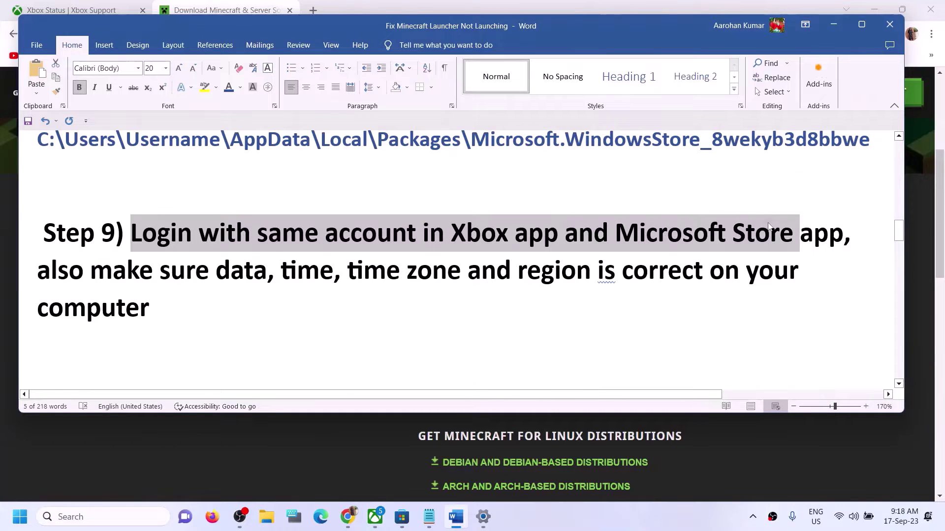
click(401, 524)
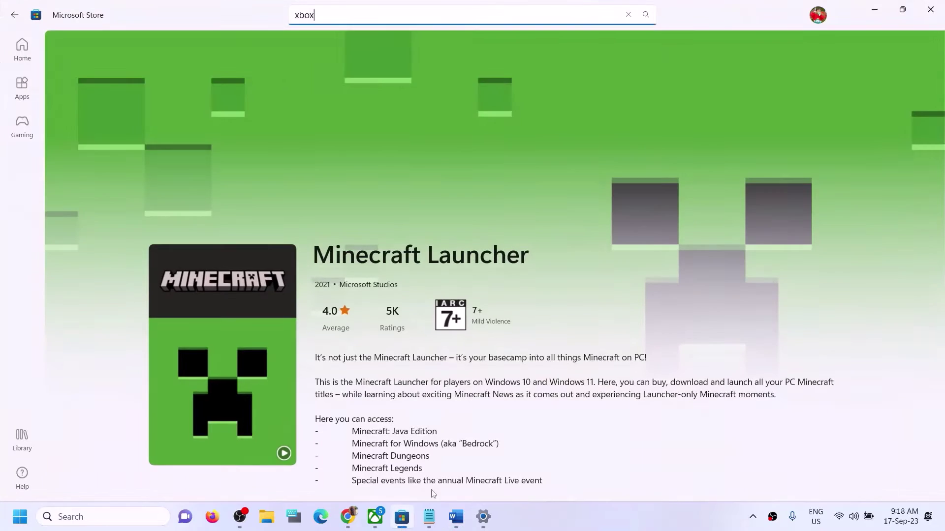
click(817, 14)
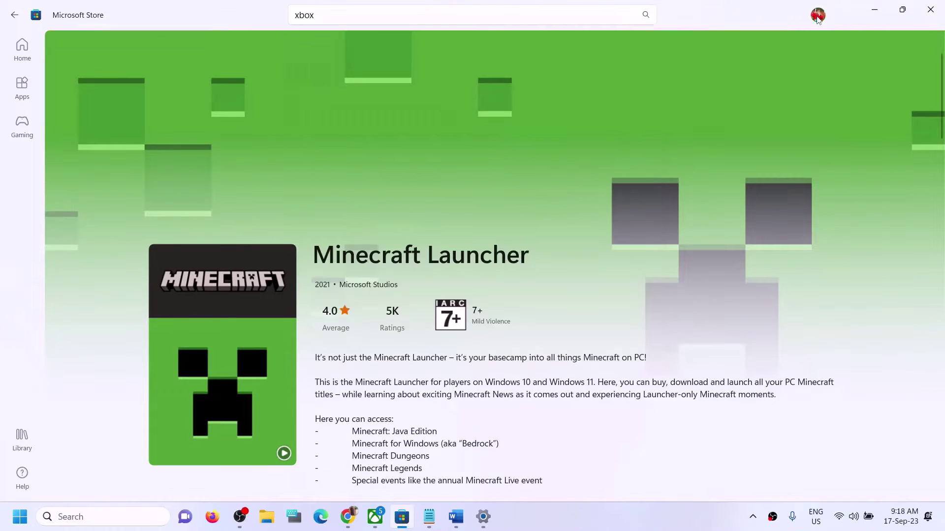
click(688, 69)
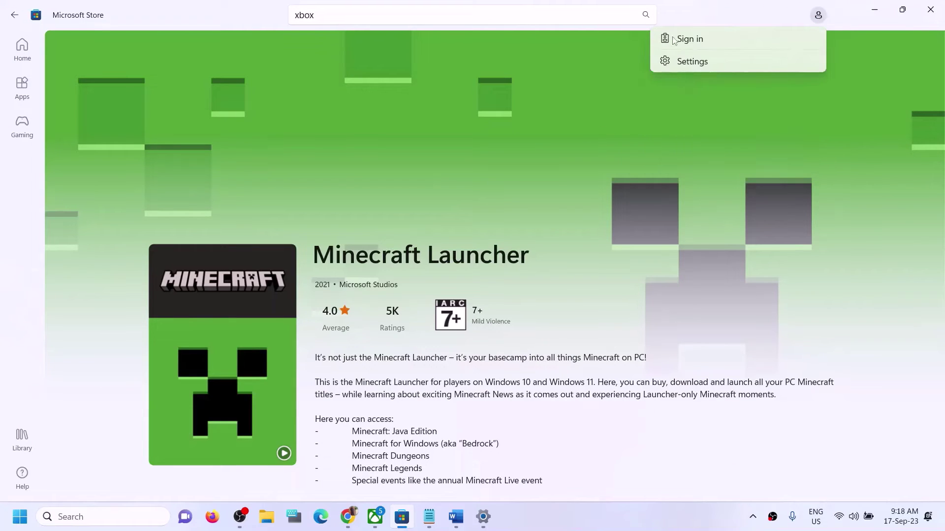
Sign back in to the Store with the Microsoft account and enter the PIN.
click(443, 296)
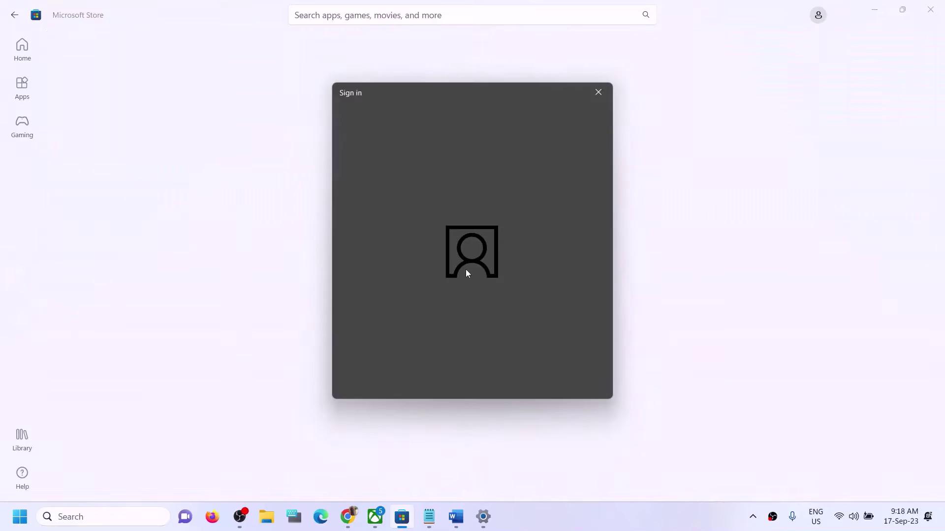
click(422, 216)
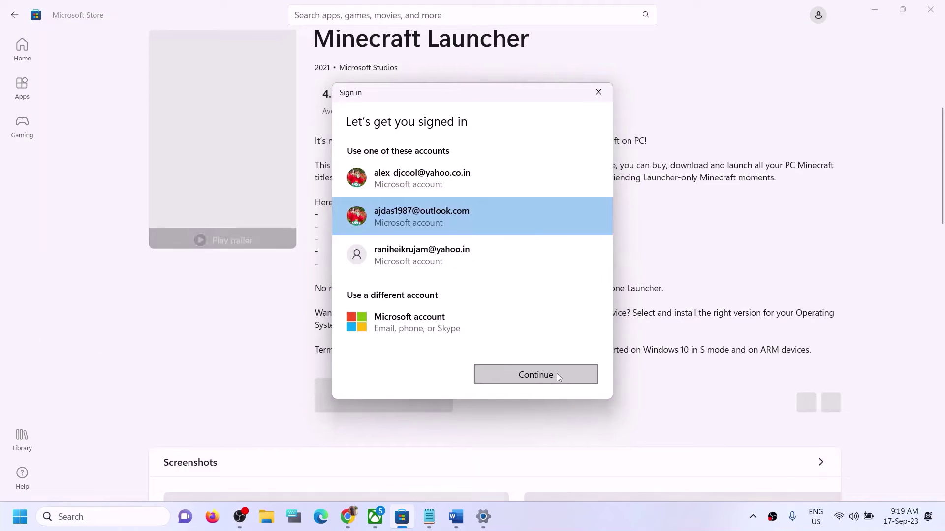
click(542, 373)
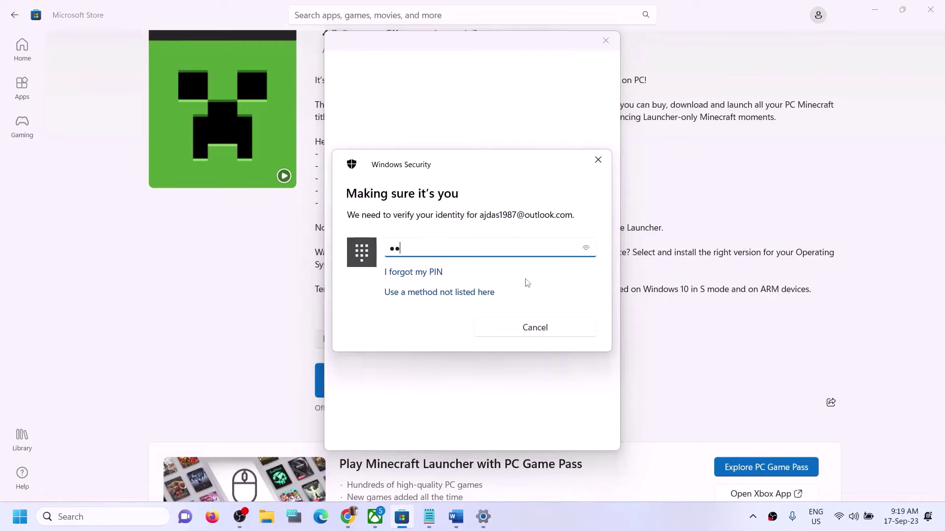
text(1)
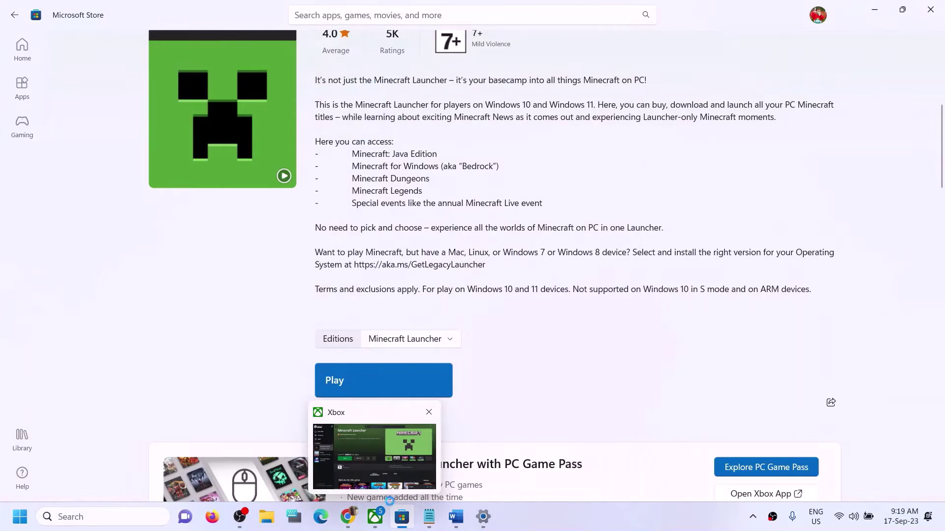
Sign out of the current account in the Xbox app.
click(376, 525)
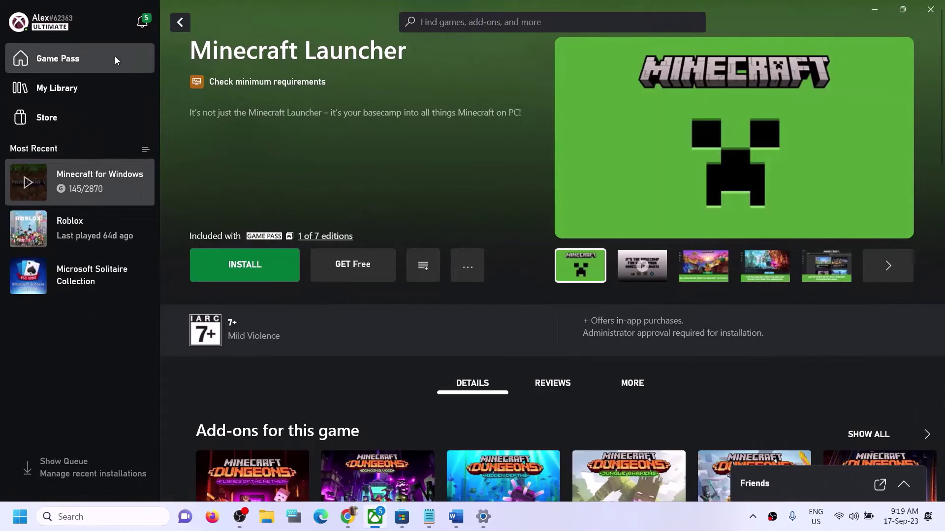
click(47, 25)
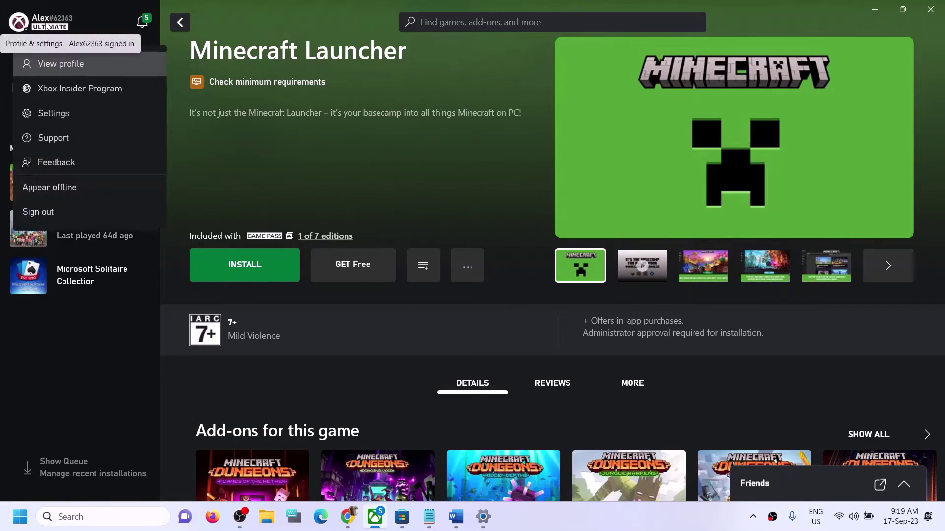
click(40, 214)
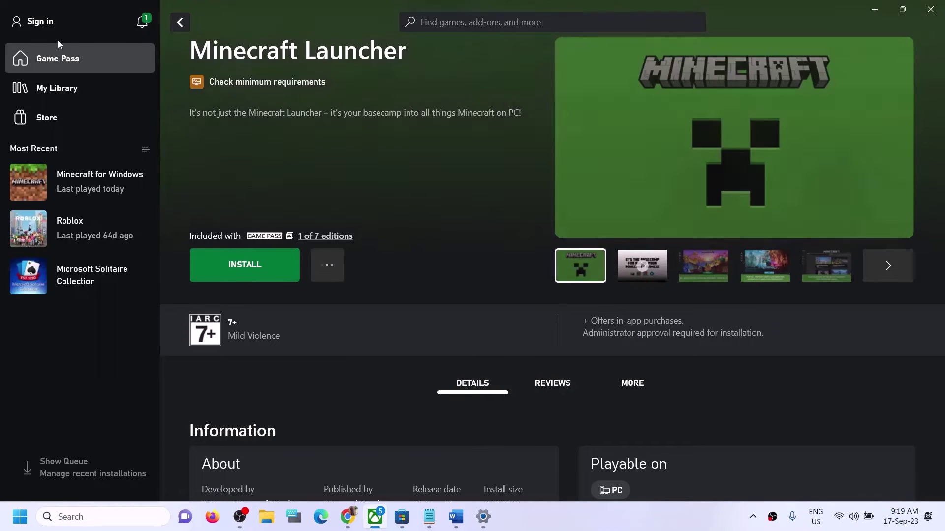
Sign in with the second Microsoft account, choose LET'S PLAY, and return to Word.
click(50, 25)
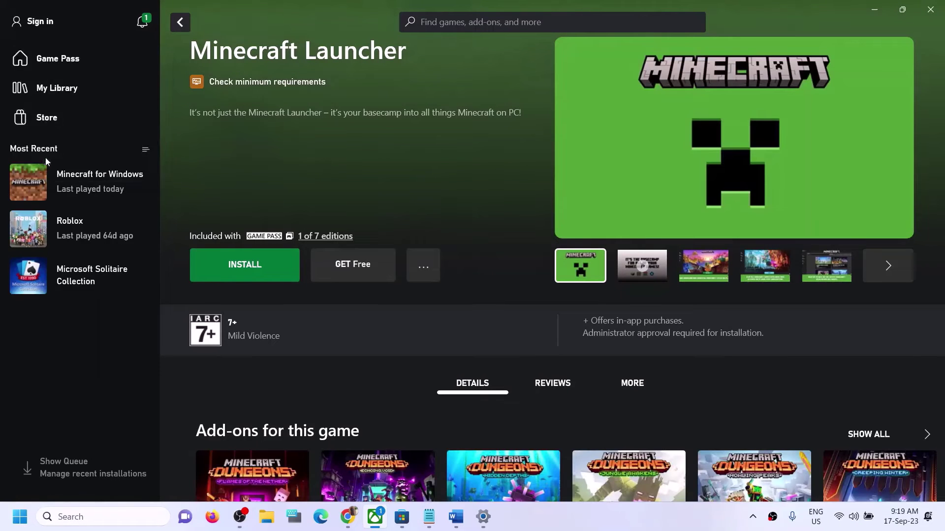
click(46, 159)
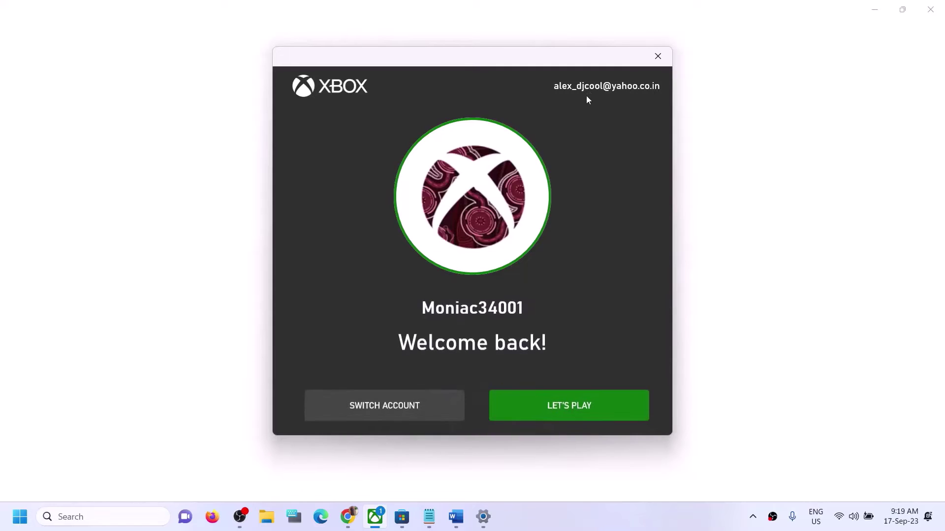
click(370, 409)
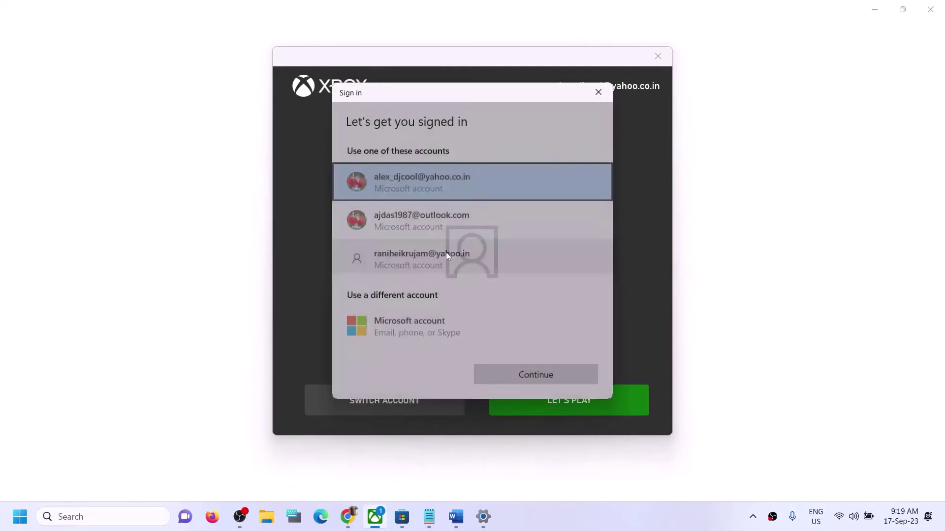
click(458, 216)
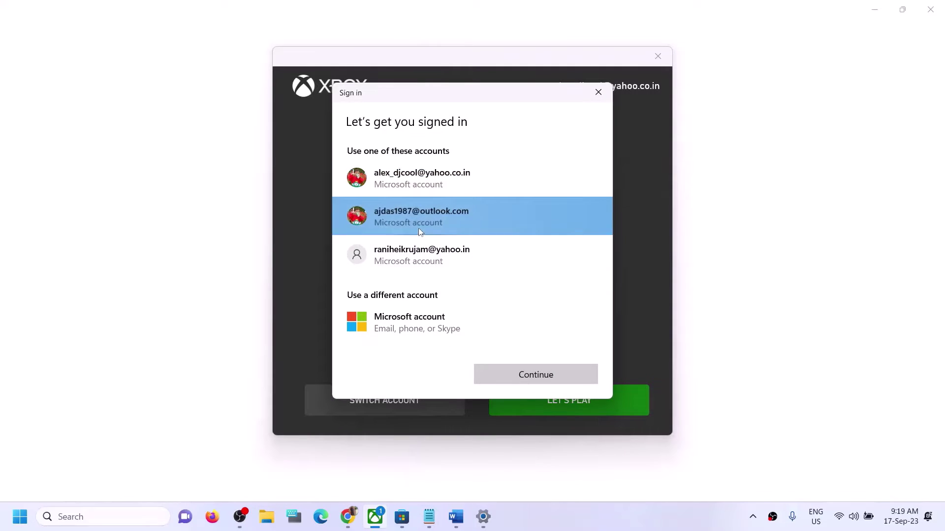
click(541, 380)
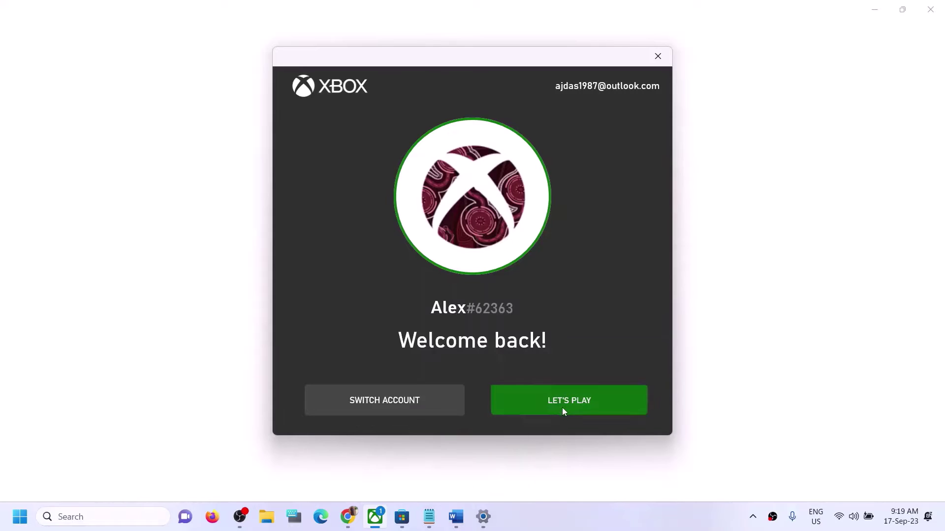
click(562, 407)
click(455, 525)
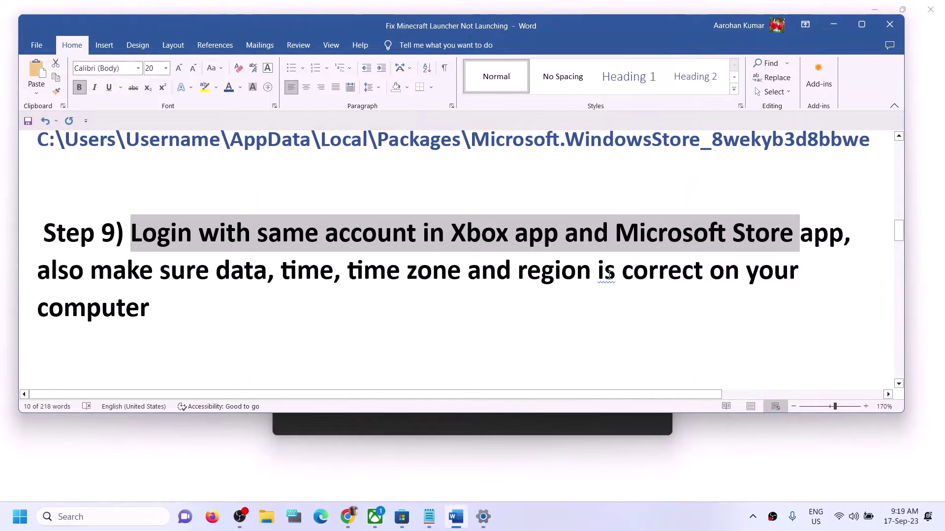
Fix the typo 'data' to 'date' in Step 9 of the Word guide.
drag(40, 271, 338, 275)
click(293, 290)
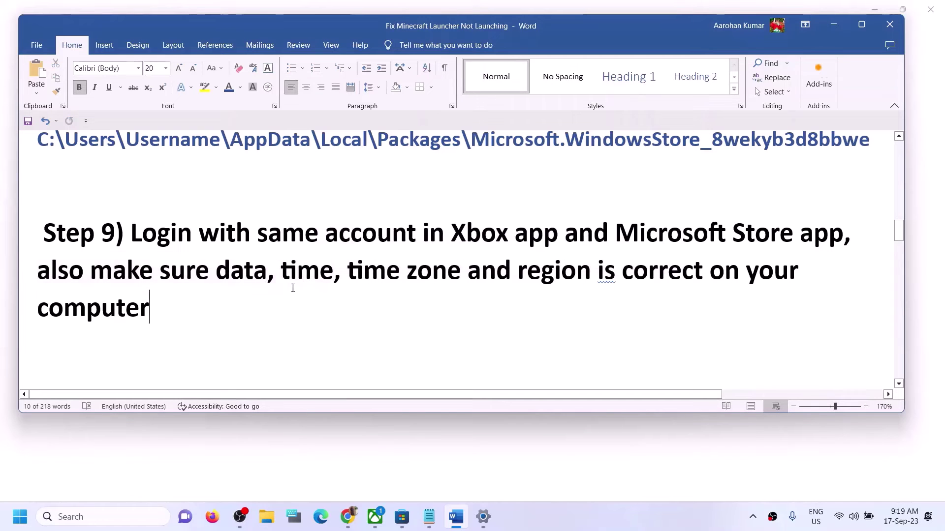
drag(267, 274, 259, 273)
text(e)
drag(468, 271, 163, 309)
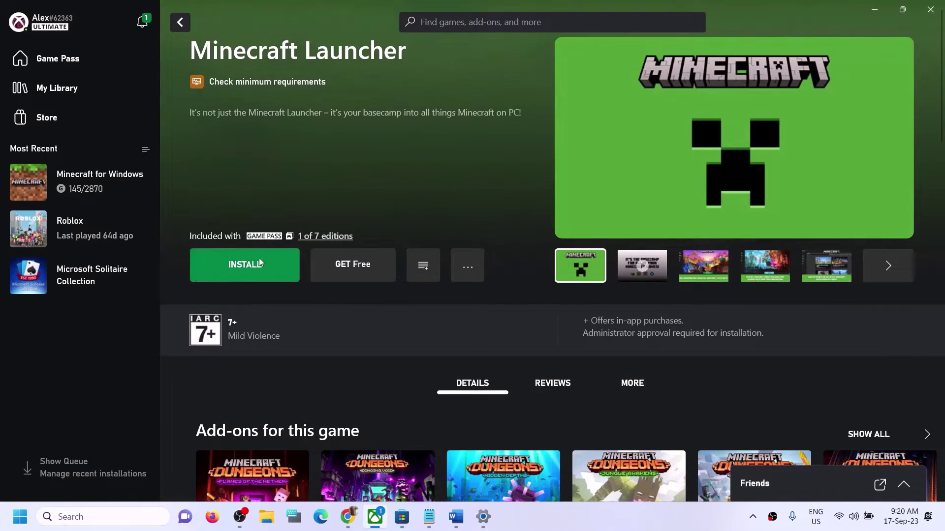
Close the Xbox app and relaunch it from the hidden tray icons.
click(927, 12)
click(752, 517)
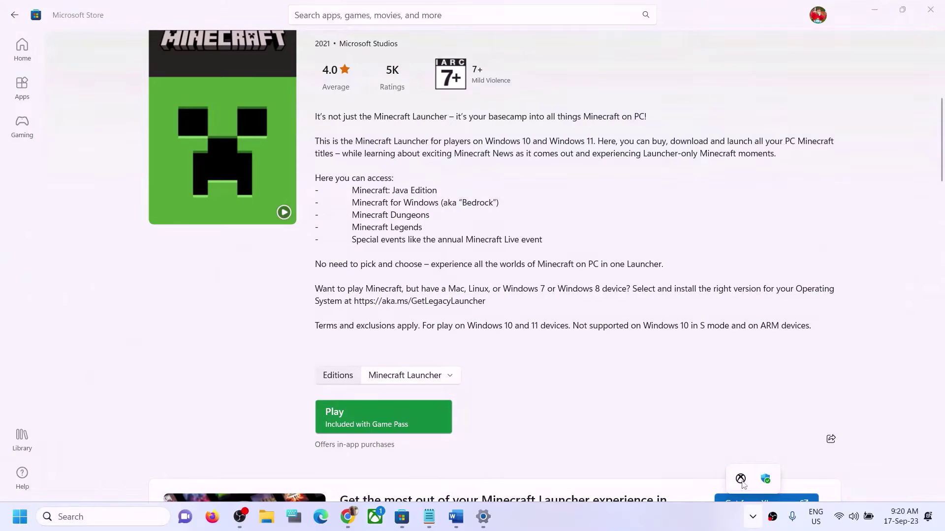
click(740, 479)
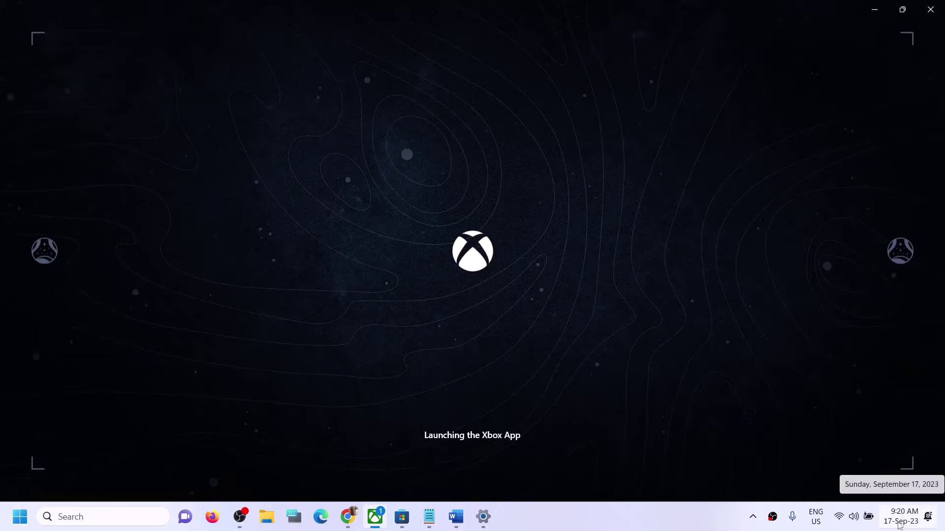
right_click(898, 524)
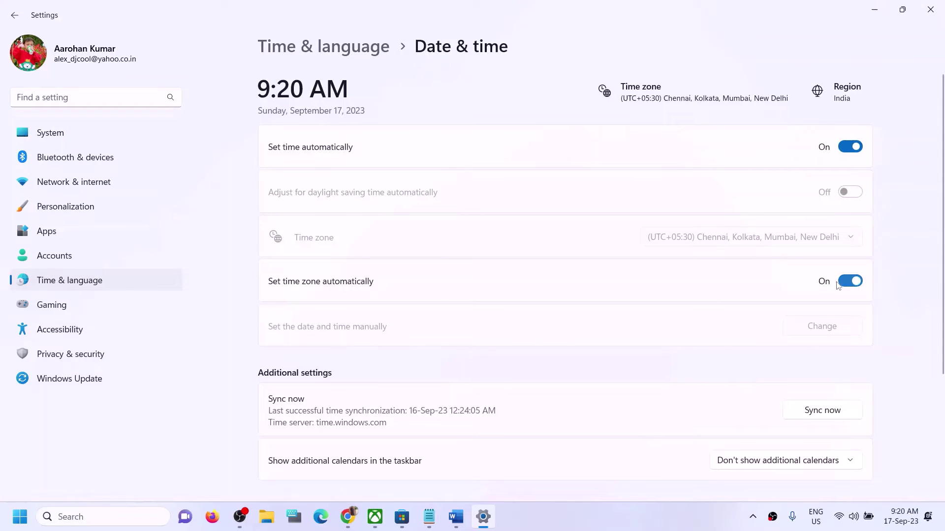
Sync the clock with time.windows.com, keep India as country in Language & region, close Settings.
scroll(840, 302, down, 2)
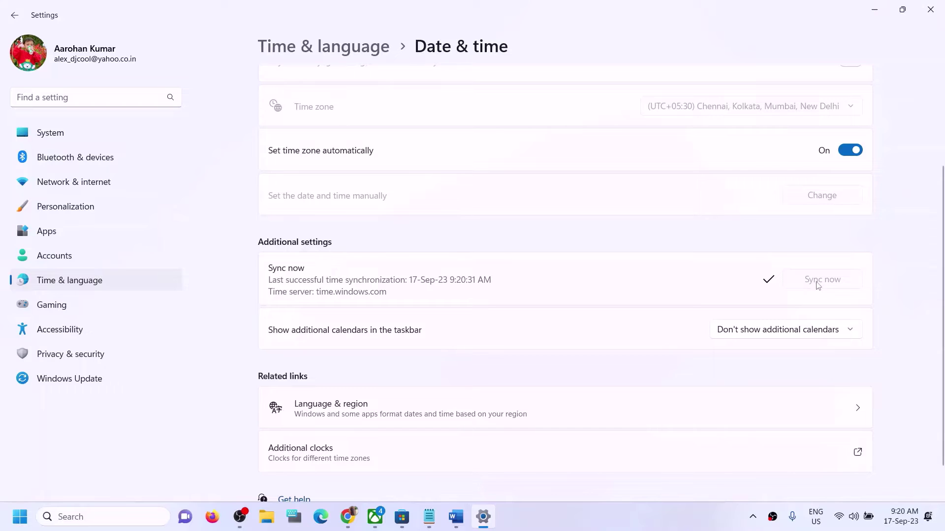
click(127, 280)
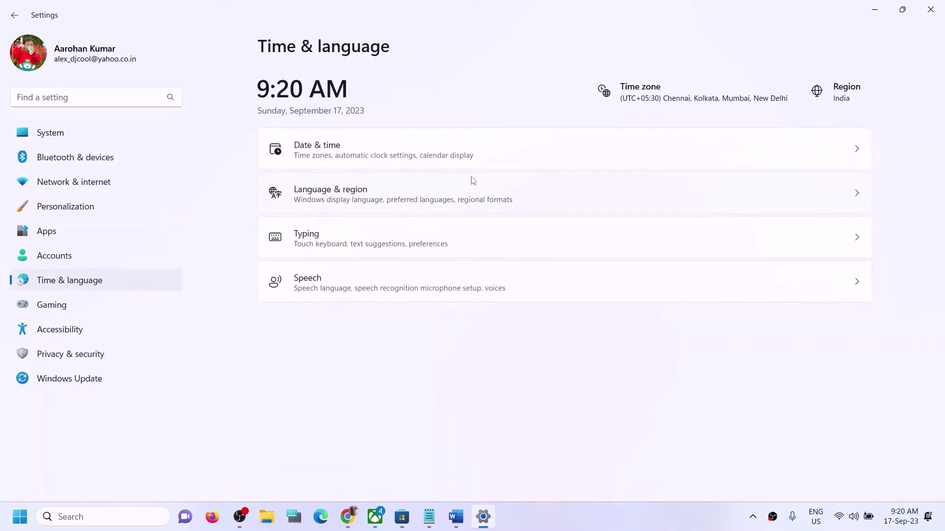
click(375, 198)
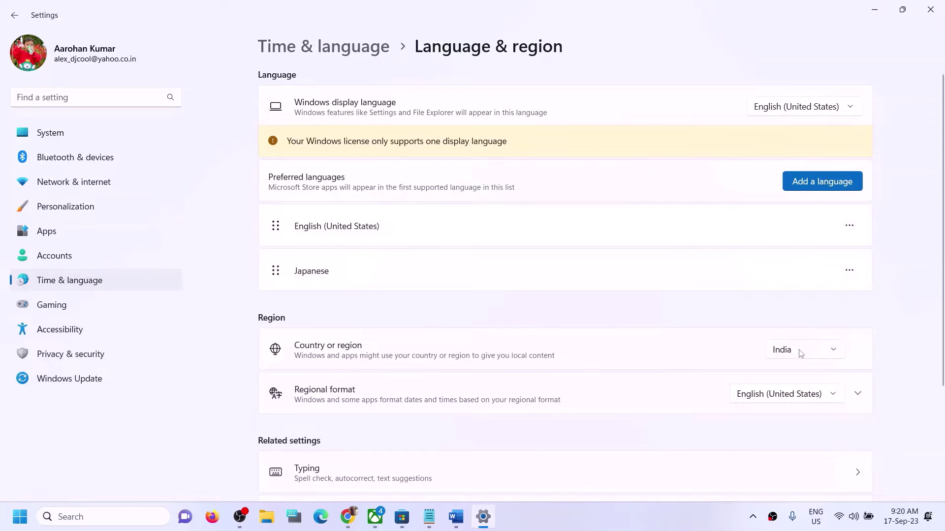
click(800, 354)
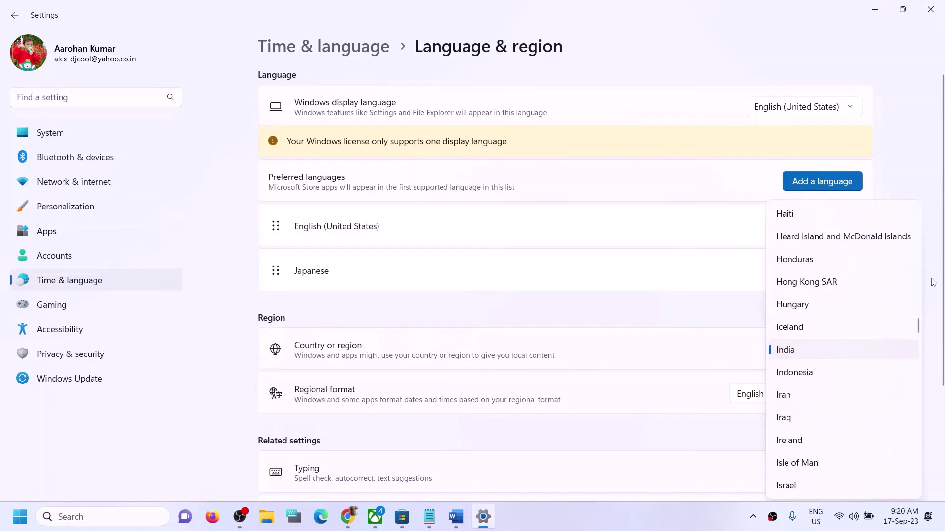
click(761, 358)
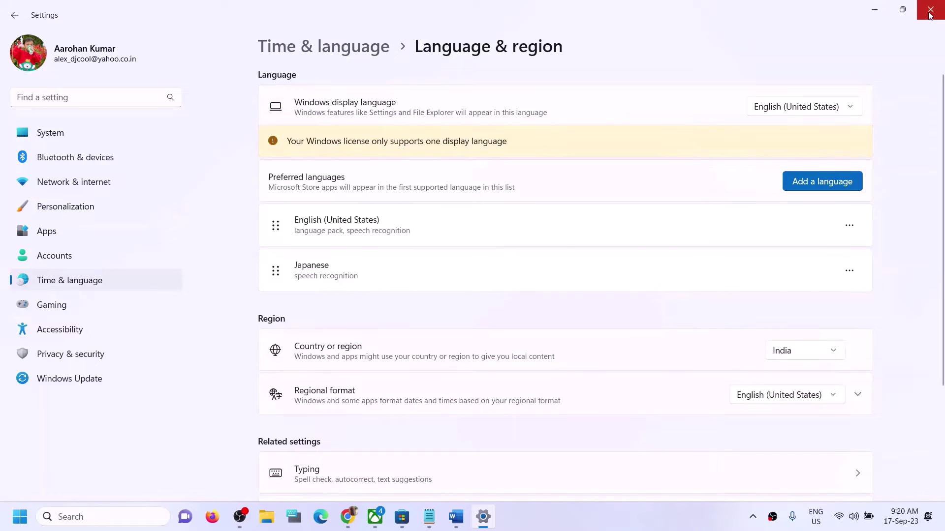
click(930, 9)
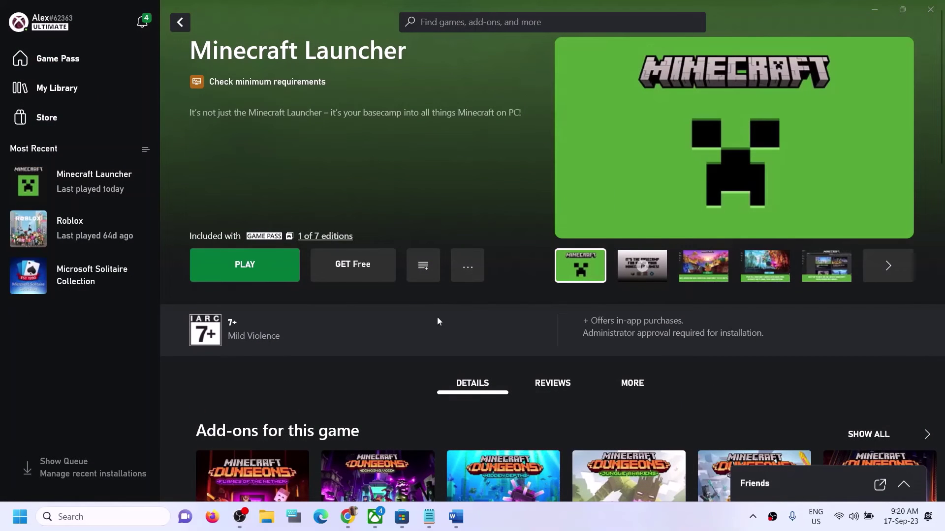
Highlight Step 10 in Word, then check the Microsoft Store Library for app updates.
click(456, 517)
scroll(242, 326, down, 2)
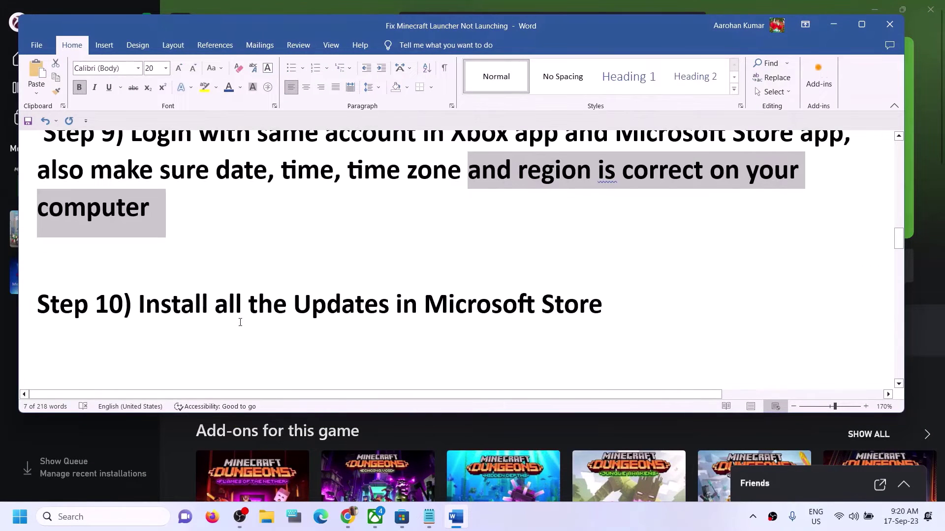
drag(140, 305, 601, 306)
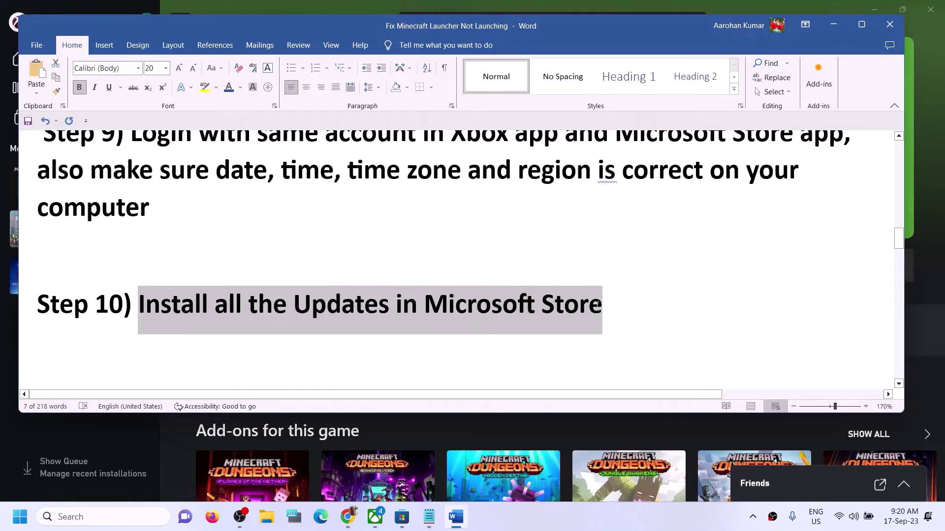
click(402, 517)
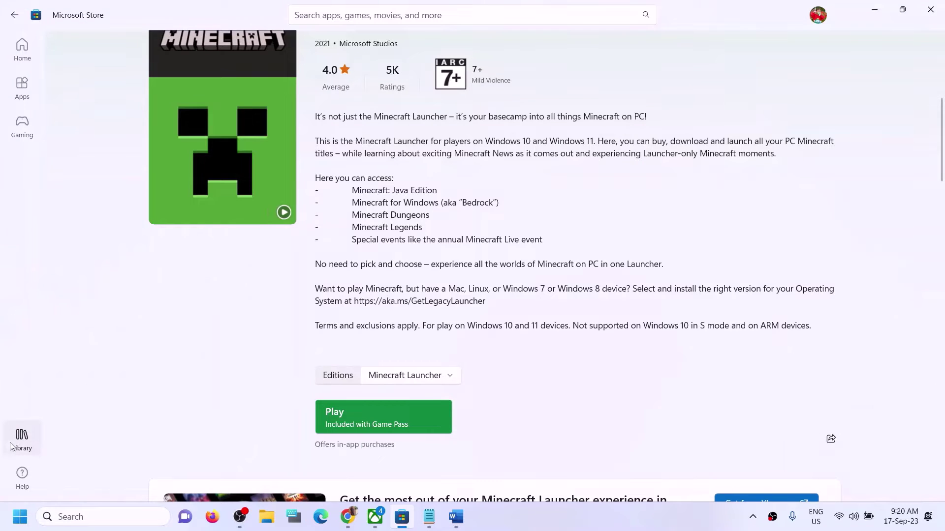
click(23, 440)
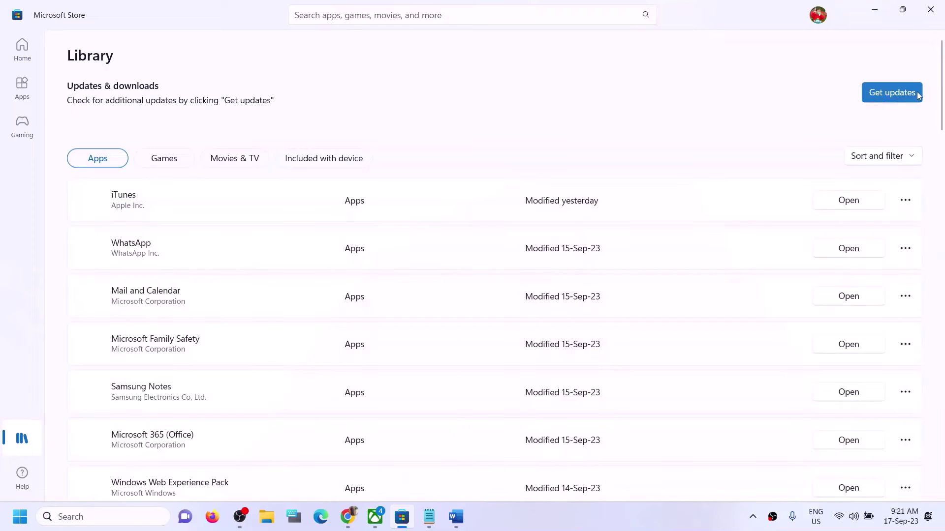
click(874, 11)
scroll(369, 312, down, 2)
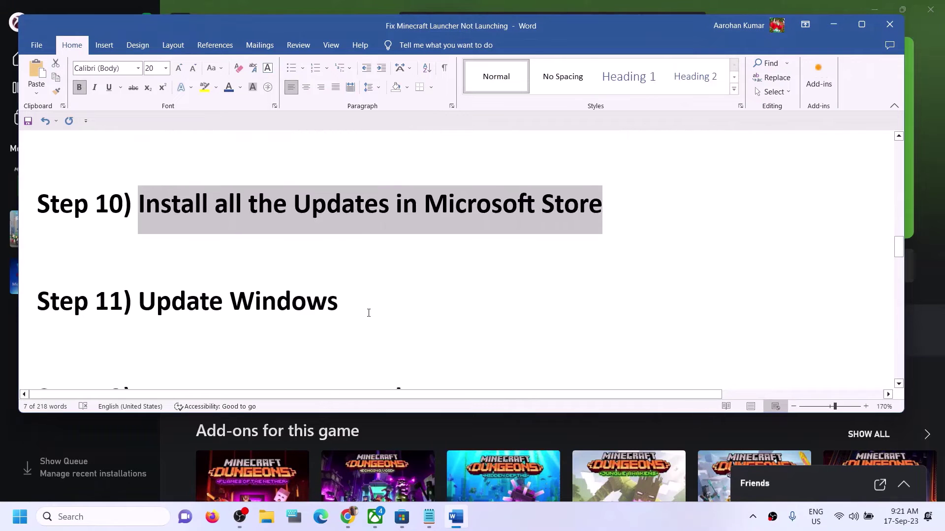
Open Settings with Win+I and run Check for updates on the Windows Update page.
drag(140, 303, 426, 312)
key(super+i)
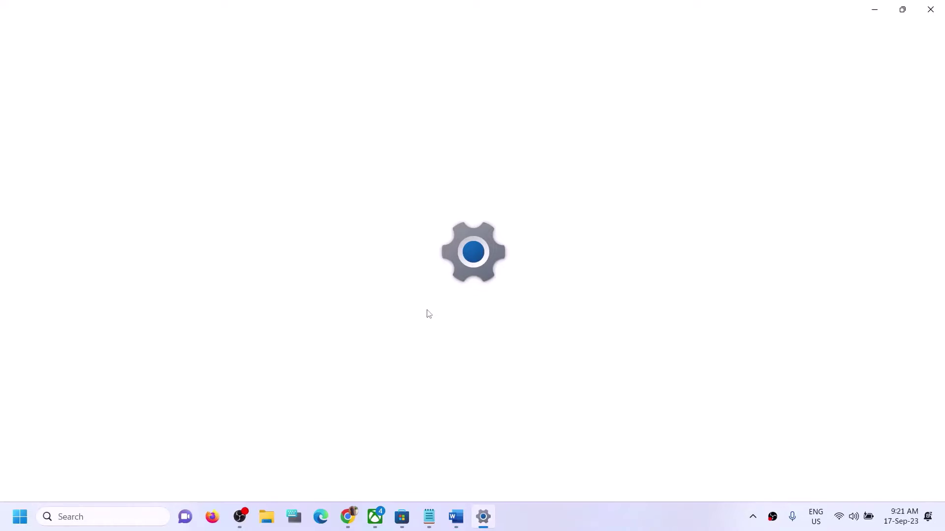
click(54, 383)
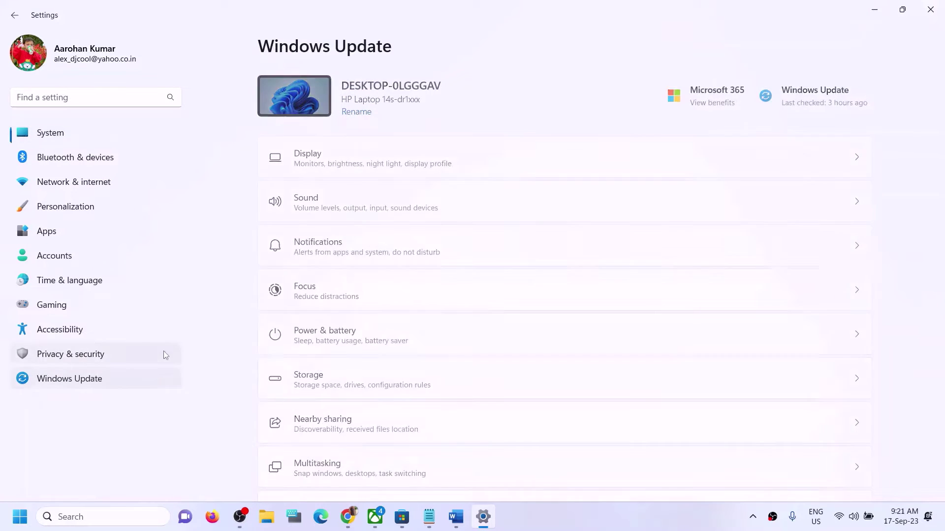
click(838, 103)
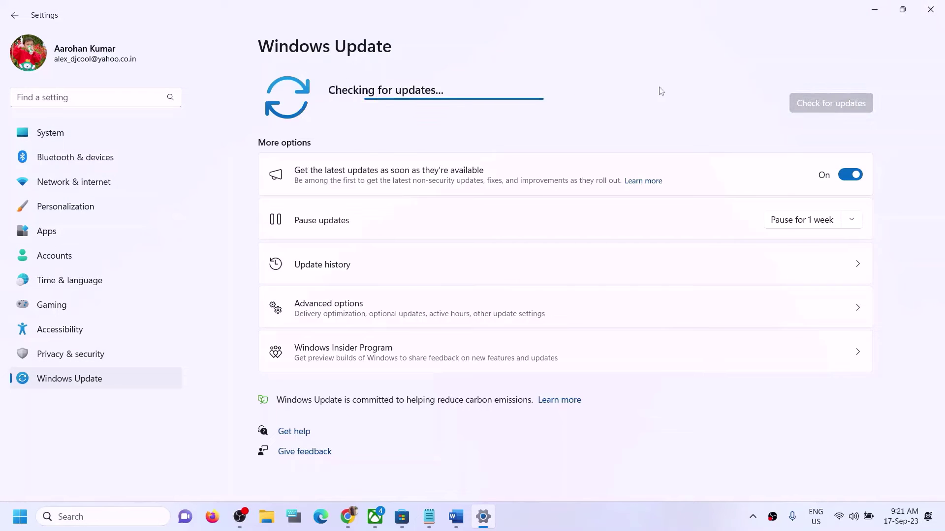
click(876, 8)
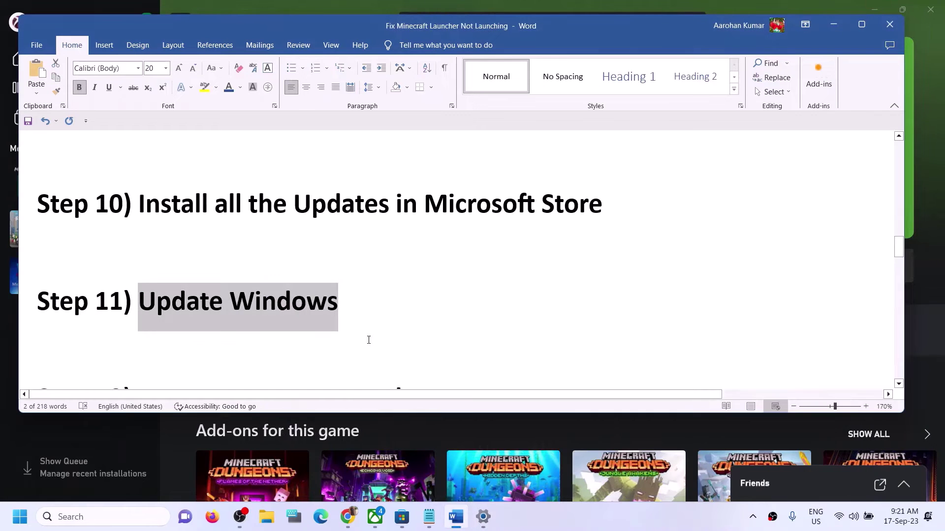
scroll(369, 335, down, 2)
Copy 'wsreset' from Step 12 into Windows search and run it to reset Microsoft Store.
double_click(257, 302)
key(ctrl+c)
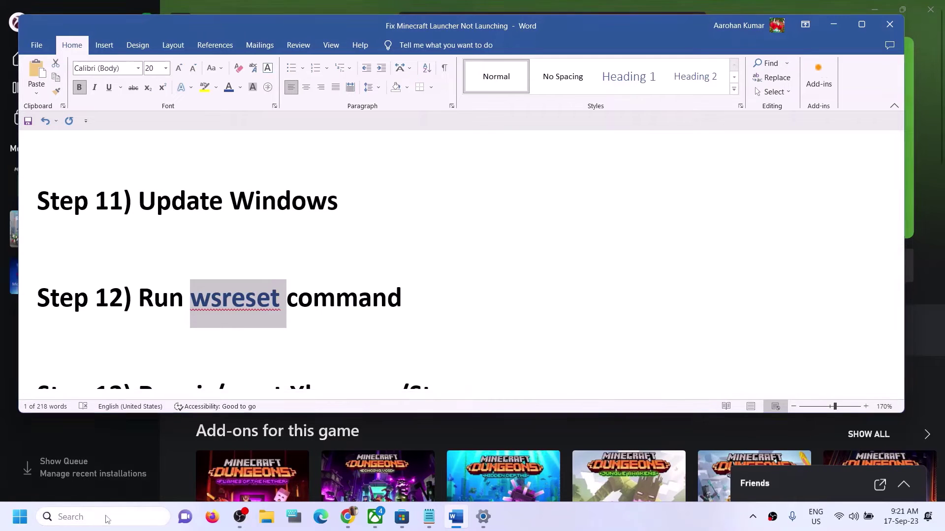
click(107, 517)
key(ctrl+v)
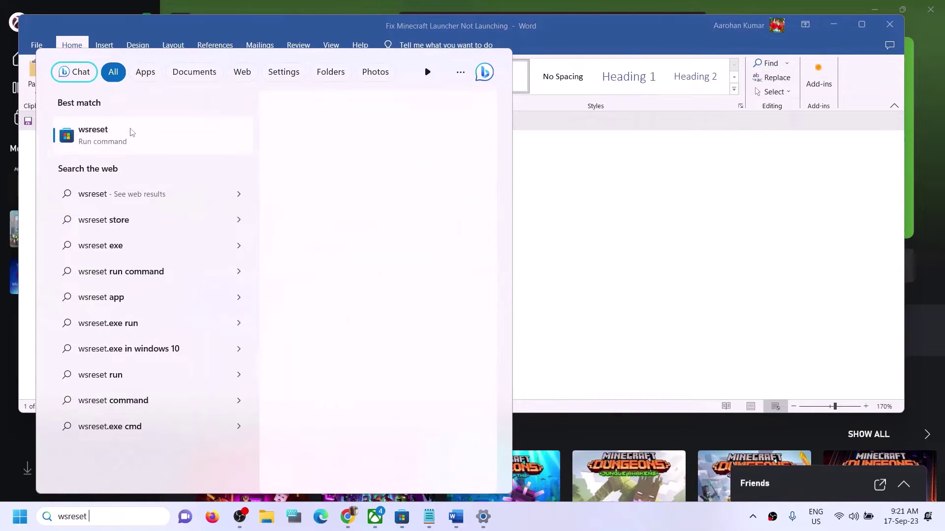
key(Return)
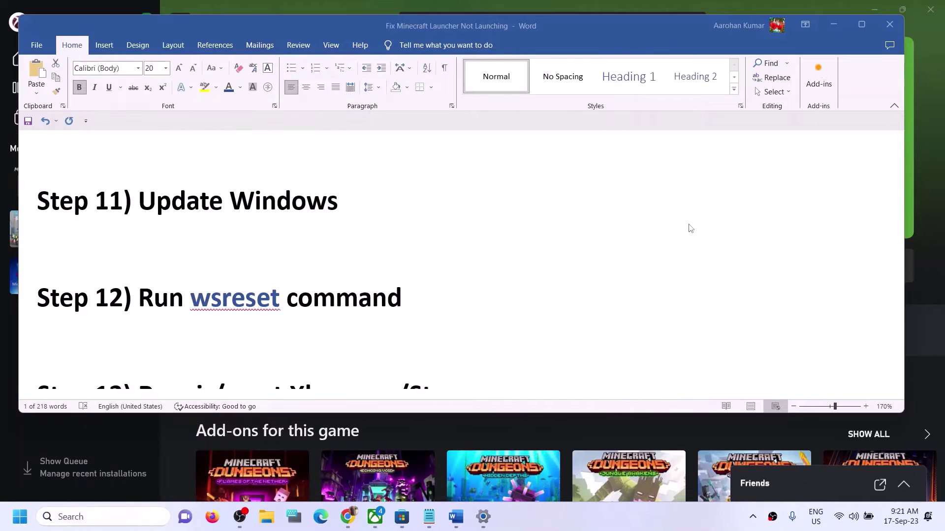